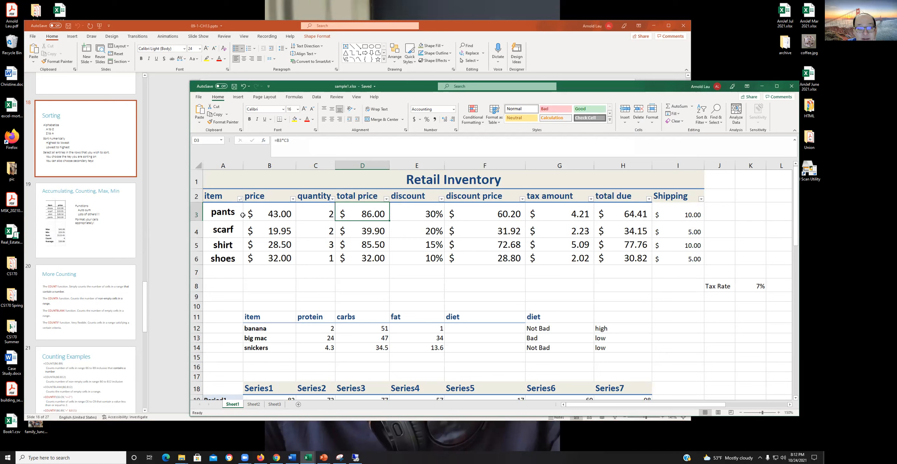
- Filter the Retail Inventory table's item column to show only pants
{"action": "left_click", "coordinate": [239, 199]}
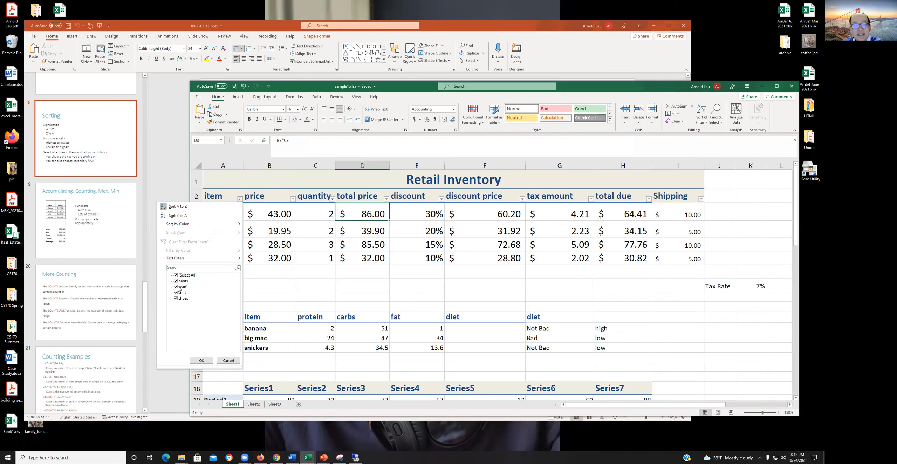
{"action": "left_click", "coordinate": [183, 276]}
{"action": "left_click", "coordinate": [183, 281]}
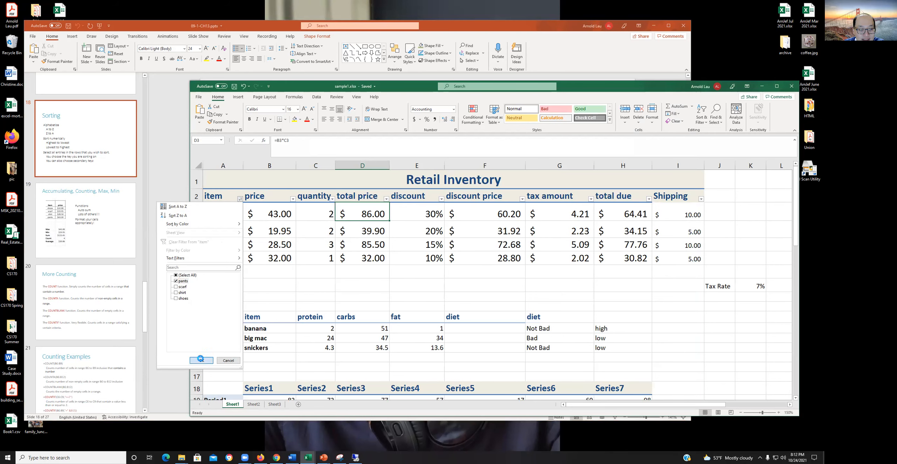
{"action": "left_click", "coordinate": [201, 360]}
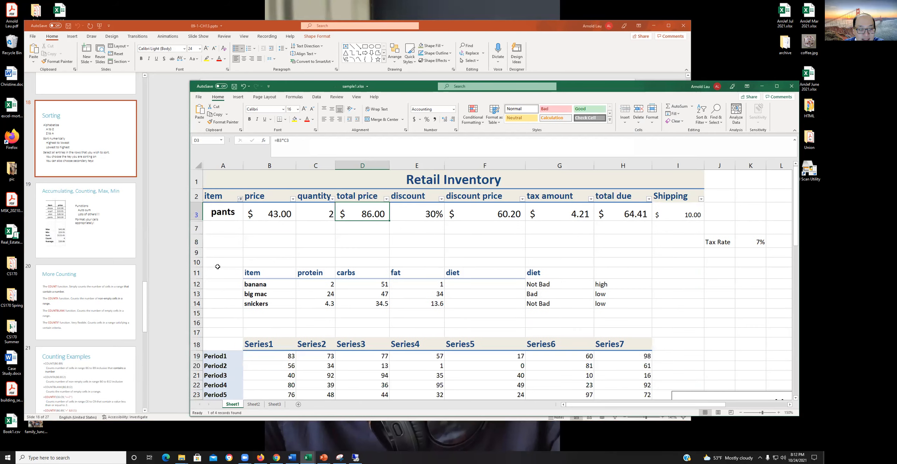
- Restore all items in the item column's filter
{"action": "left_click", "coordinate": [240, 199]}
{"action": "left_click", "coordinate": [185, 275]}
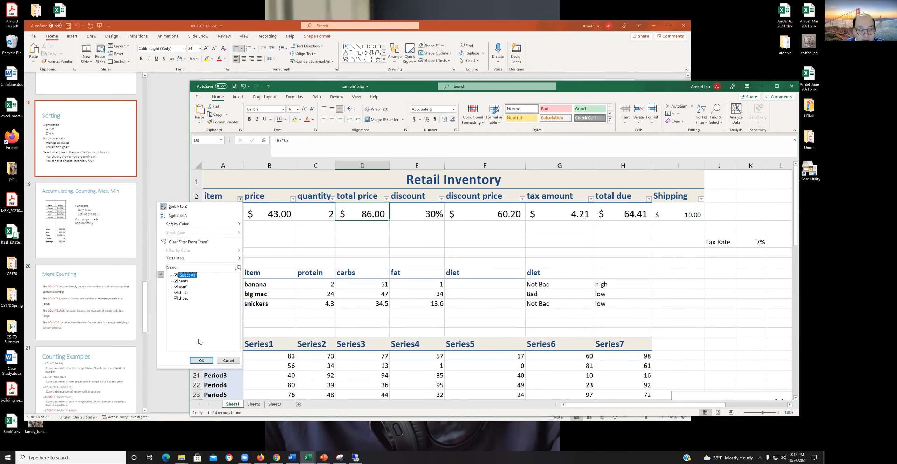
{"action": "left_click", "coordinate": [202, 360]}
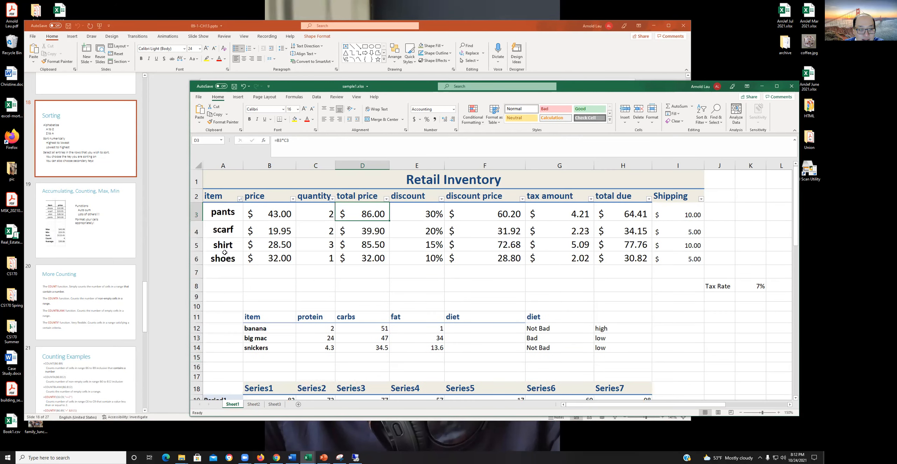
- Sort the Retail Inventory table by total price from smallest to largest
{"action": "left_click", "coordinate": [240, 198]}
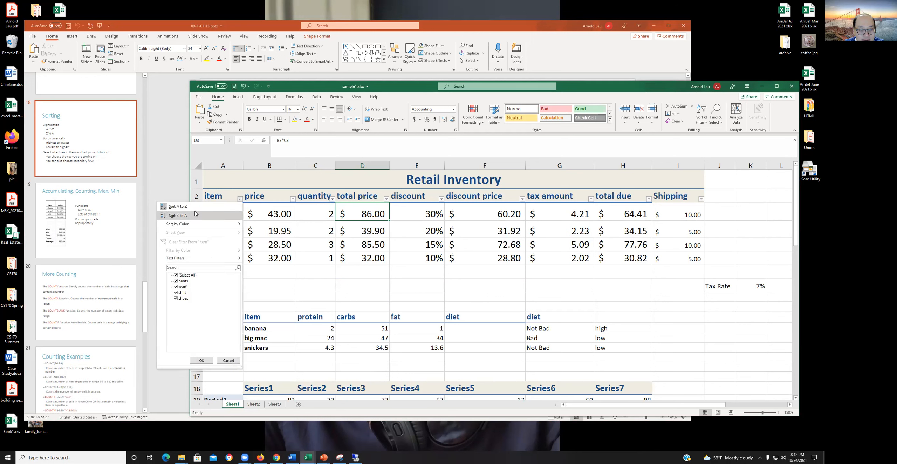
{"action": "left_click", "coordinate": [397, 285]}
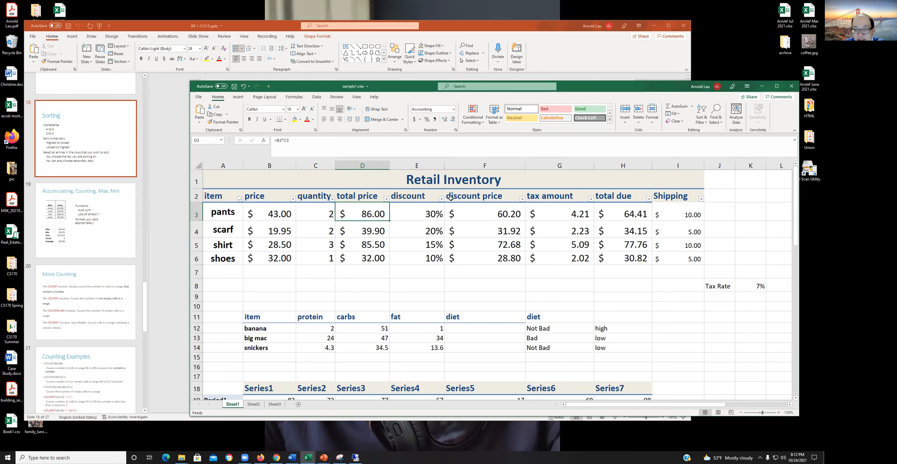
{"action": "left_click", "coordinate": [386, 198]}
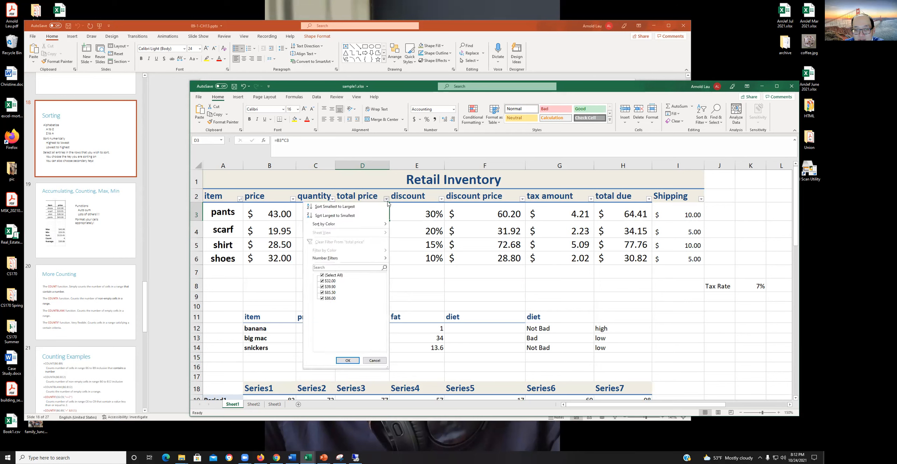
{"action": "left_click", "coordinate": [346, 209]}
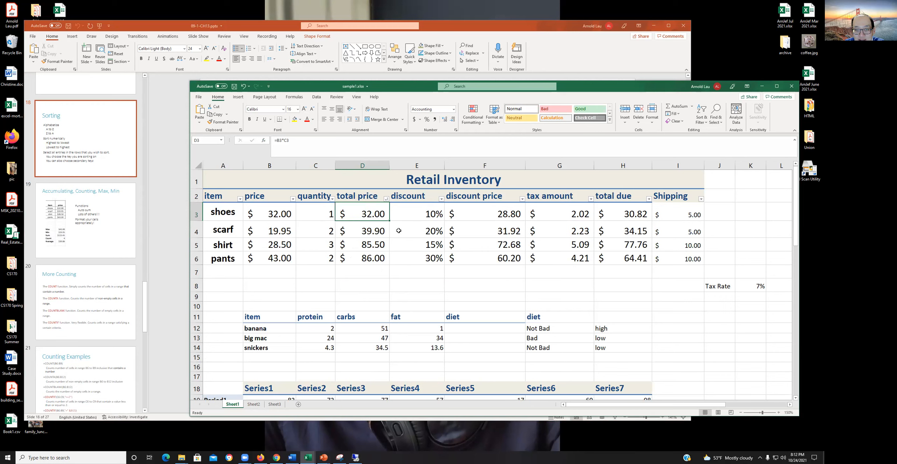
- Examine the total price cells D3 to D6 one by one to check their ascending order
{"action": "left_click", "coordinate": [371, 230]}
{"action": "left_click", "coordinate": [364, 245]}
{"action": "left_click", "coordinate": [364, 258]}
{"action": "left_click", "coordinate": [369, 215]}
{"action": "left_click", "coordinate": [361, 227]}
{"action": "left_click", "coordinate": [365, 247]}
{"action": "left_click", "coordinate": [365, 261]}
{"action": "left_click", "coordinate": [361, 234]}
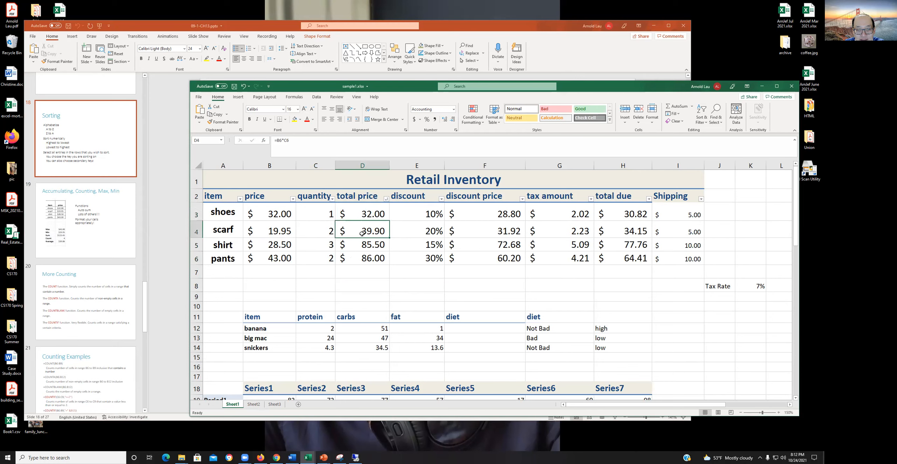
{"action": "left_click", "coordinate": [367, 212]}
{"action": "left_click", "coordinate": [364, 230]}
{"action": "left_click", "coordinate": [363, 246]}
{"action": "left_click", "coordinate": [354, 258]}
{"action": "left_click", "coordinate": [354, 247]}
{"action": "left_click", "coordinate": [356, 234]}
{"action": "left_click", "coordinate": [361, 217]}
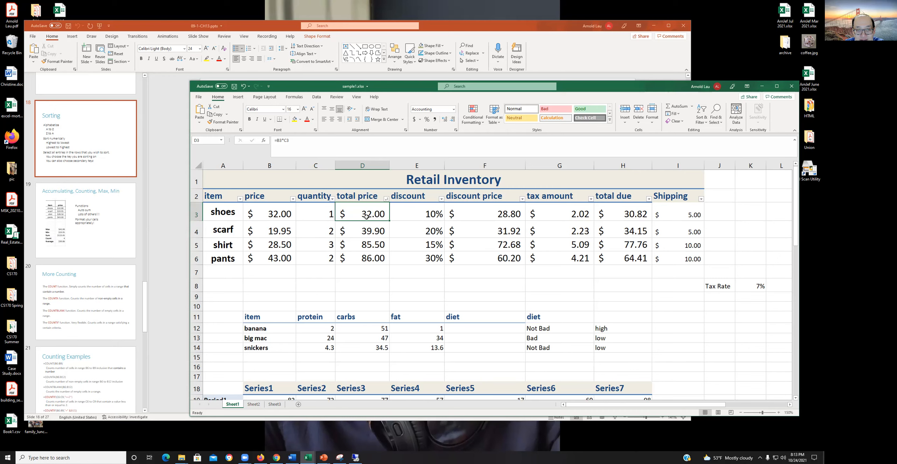
- Sort the Retail Inventory table by total price from largest to smallest and check the order of the values in that column
{"action": "left_click", "coordinate": [386, 199]}
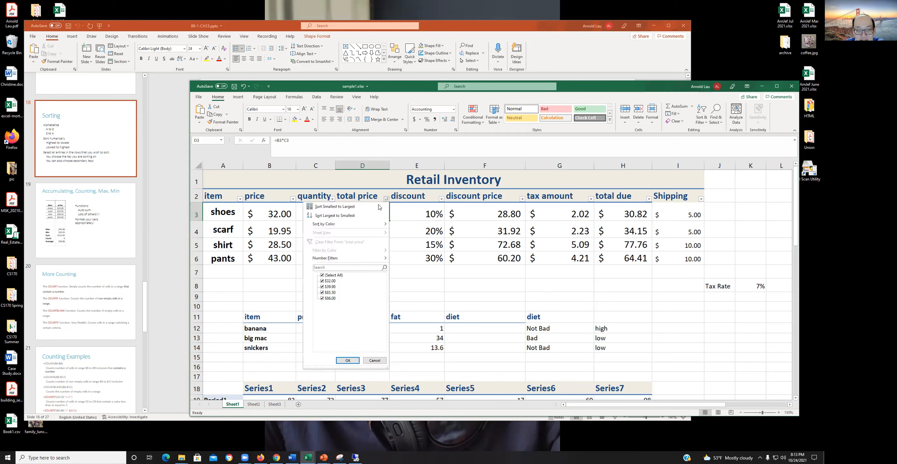
{"action": "left_click", "coordinate": [350, 215]}
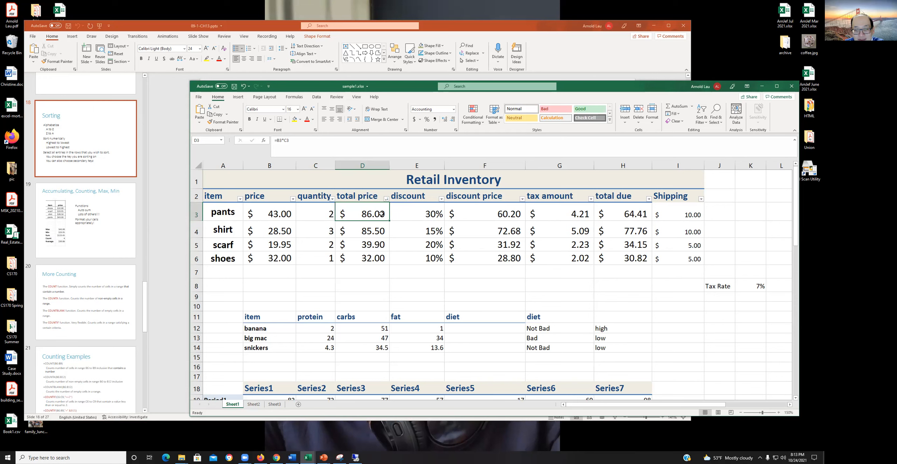
{"action": "left_click", "coordinate": [373, 226]}
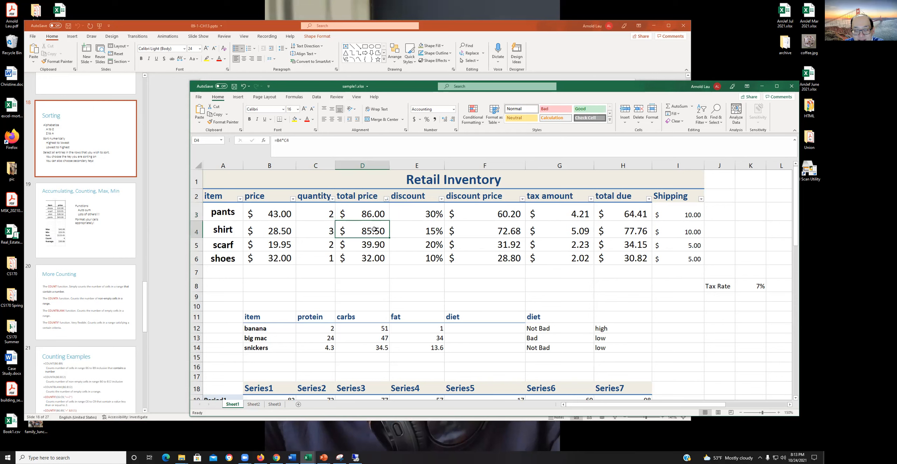
{"action": "left_click", "coordinate": [369, 246]}
{"action": "left_click", "coordinate": [371, 260]}
{"action": "left_click", "coordinate": [367, 243]}
{"action": "left_click", "coordinate": [369, 226]}
{"action": "left_click", "coordinate": [353, 213]}
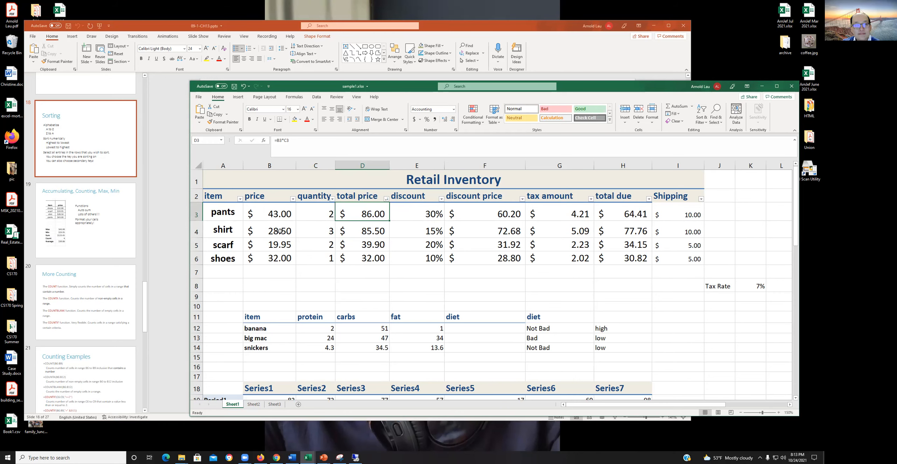
- Switch to PowerPoint and display the "Accumulating, Counting, Max, Min" slide
{"action": "left_click", "coordinate": [172, 222]}
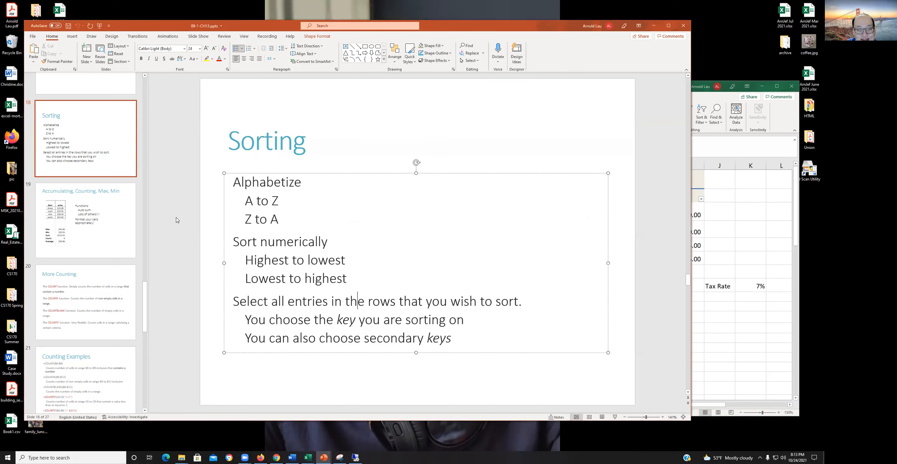
{"action": "left_click", "coordinate": [79, 220]}
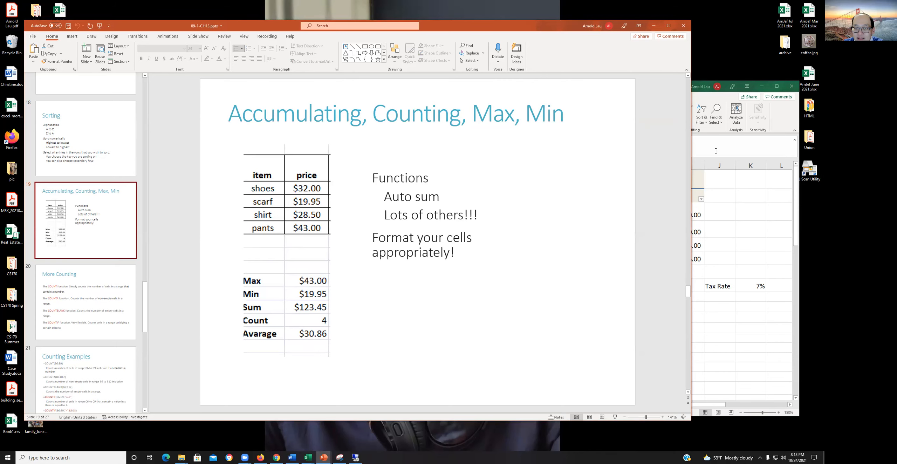
- Switch back to the Excel workbook and preview the Quick Analysis formatting, chart and totals options for the total due range H3:H6
{"action": "left_click", "coordinate": [736, 211]}
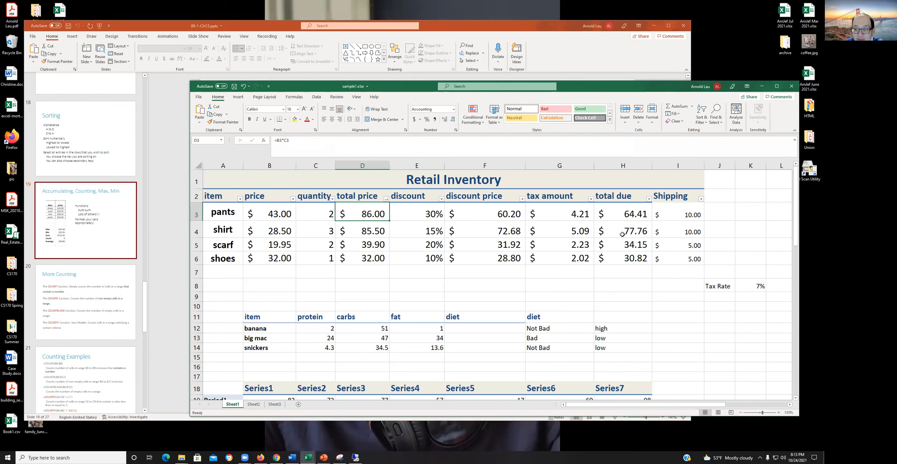
{"action": "left_click", "coordinate": [620, 270]}
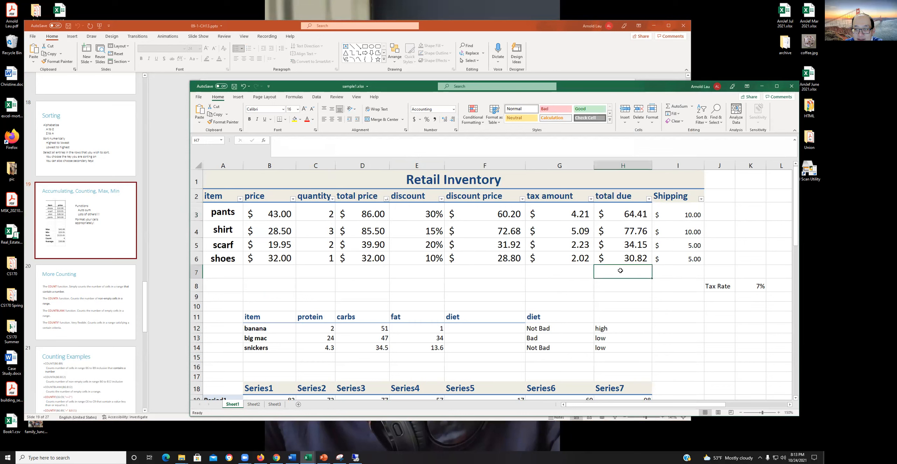
{"action": "left_click", "coordinate": [622, 215]}
{"action": "left_click_drag", "start_coordinate": [623, 216], "coordinate": [637, 259]}
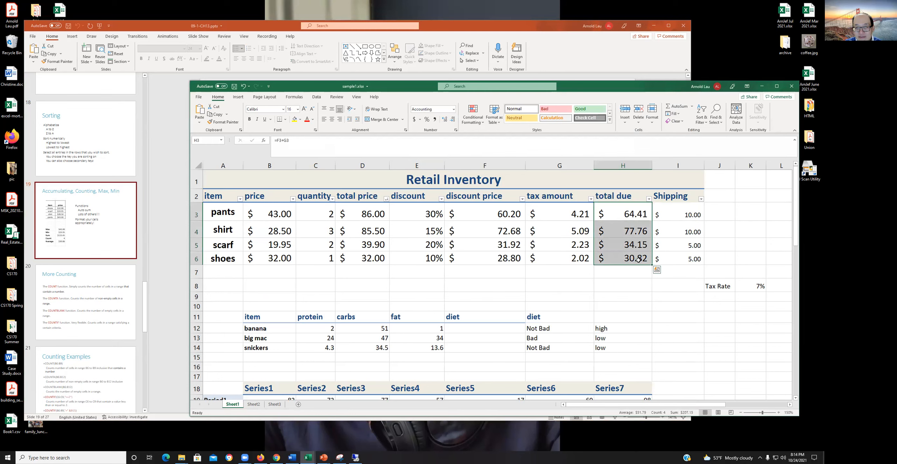
{"action": "left_click", "coordinate": [657, 270]}
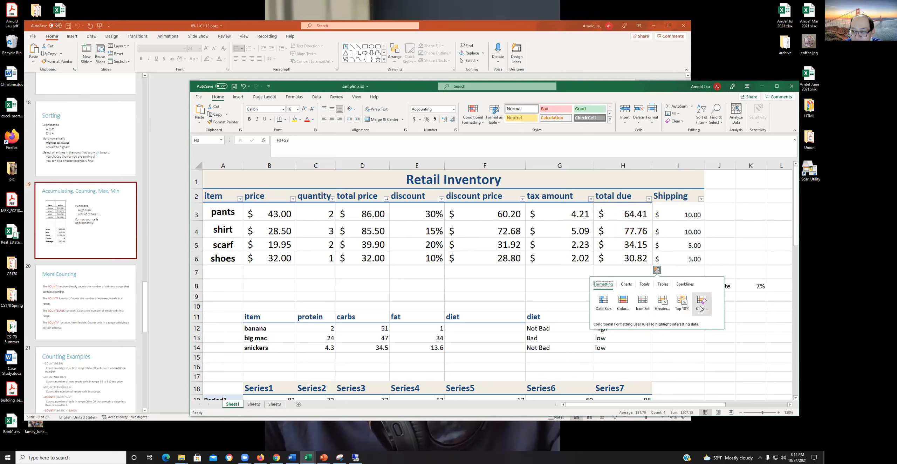
{"action": "left_click", "coordinate": [626, 285]}
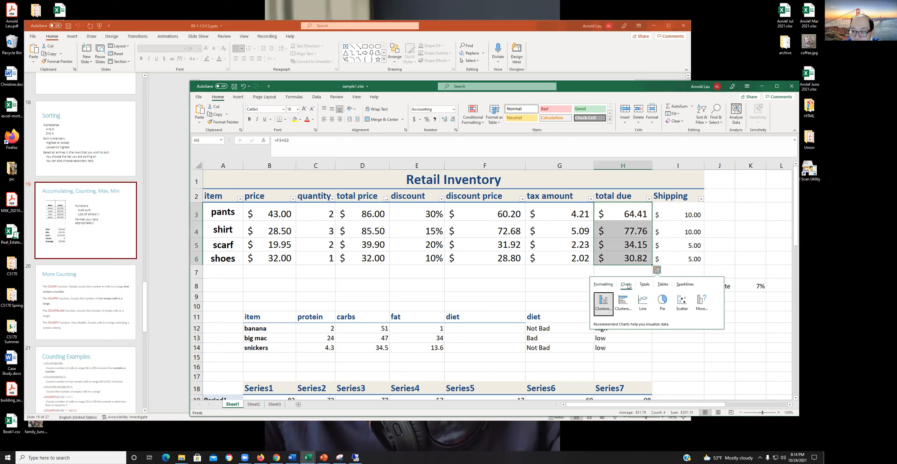
{"action": "left_click", "coordinate": [645, 285]}
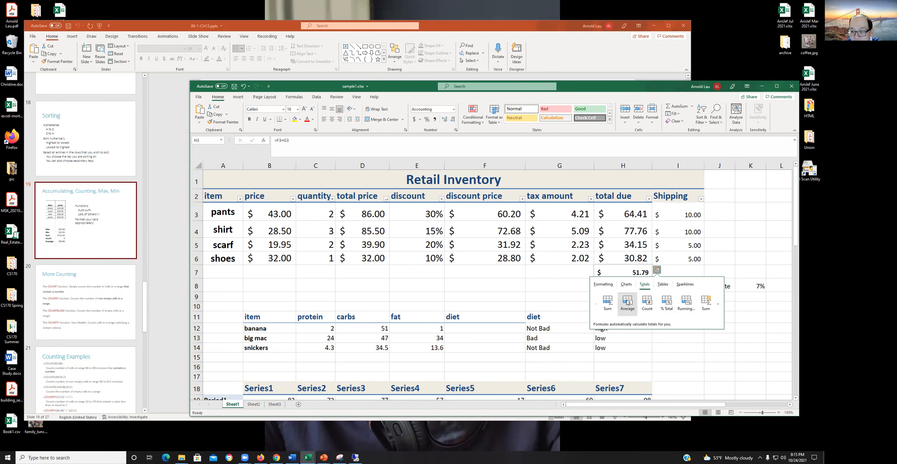
{"action": "left_click", "coordinate": [542, 285]}
- Start a formula in cell H7 below the total due values, using the suggested SUM function
{"action": "left_click", "coordinate": [623, 267]}
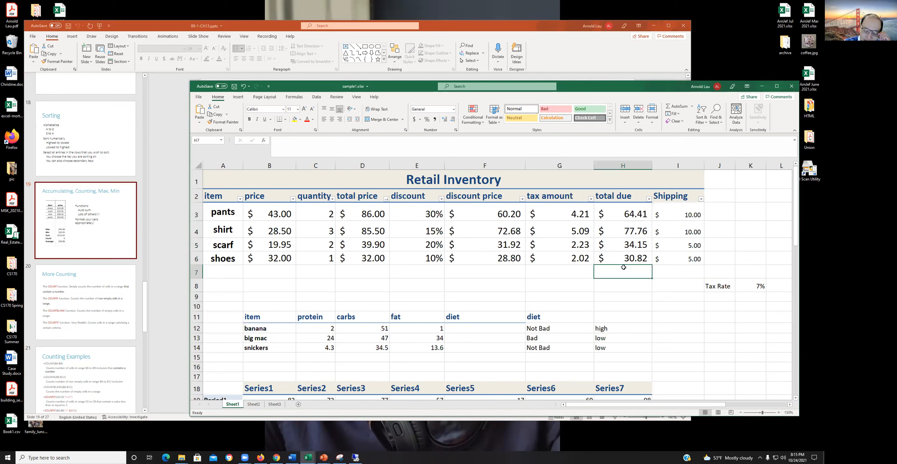
{"action": "type", "text": "=sum"}
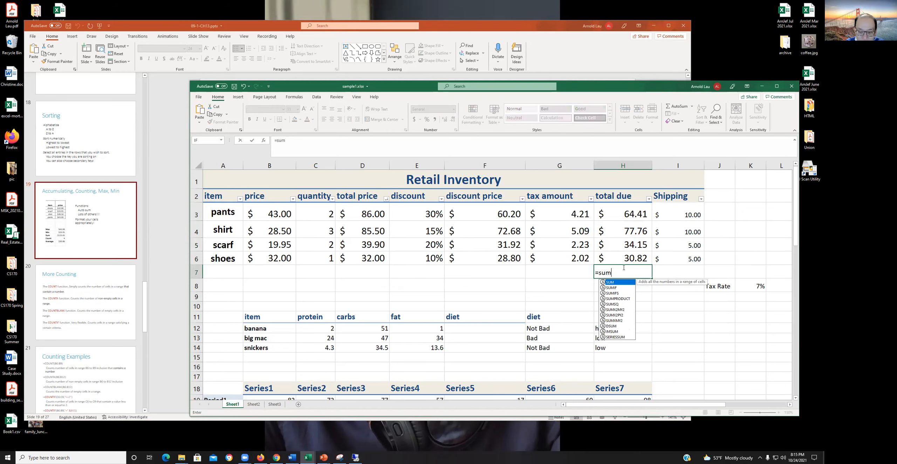
{"action": "type", "text": "("}
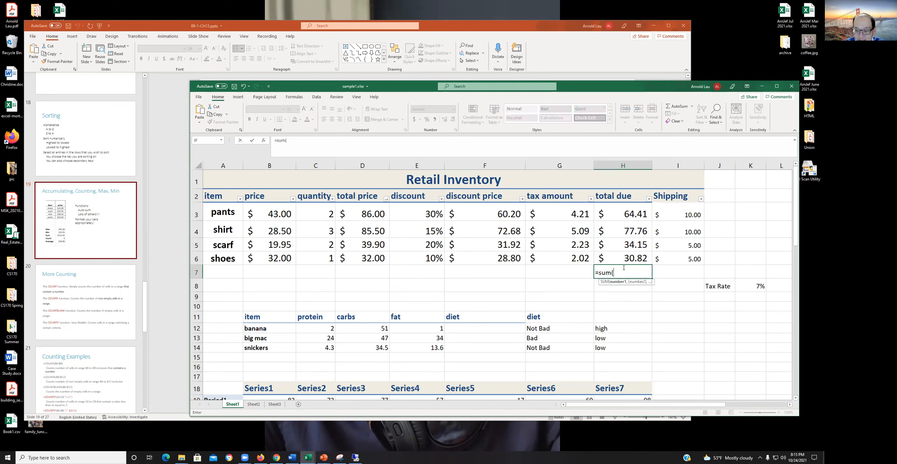
{"action": "key", "text": "BackSpace"}
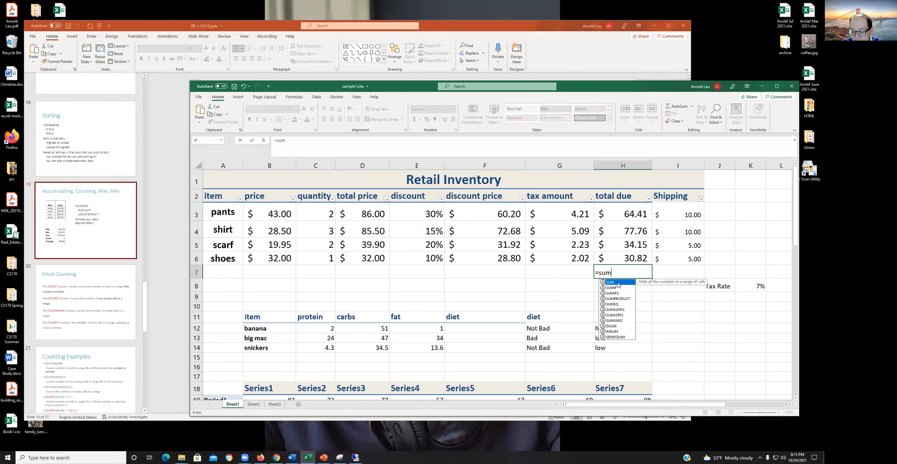
{"action": "double_click", "coordinate": [618, 283]}
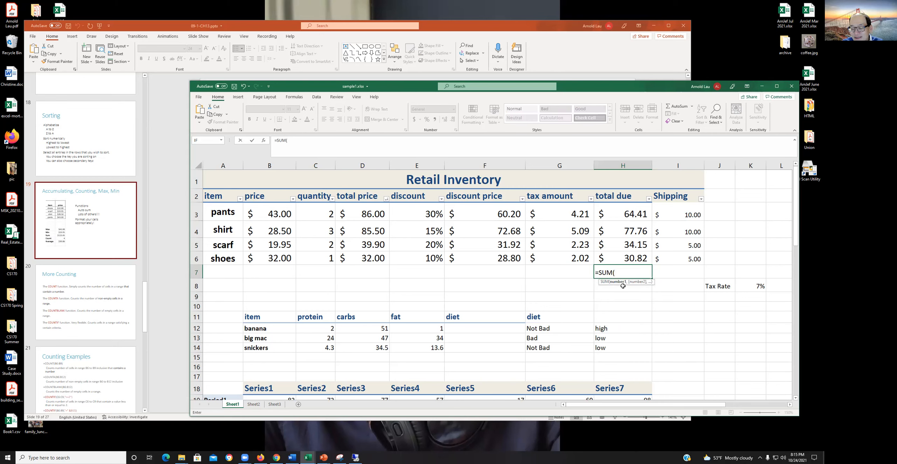
- Try the range H3:H6 as the SUM argument and remove it from the formula again
{"action": "left_click", "coordinate": [632, 214]}
{"action": "left_click_drag", "start_coordinate": [632, 214], "coordinate": [638, 256]}
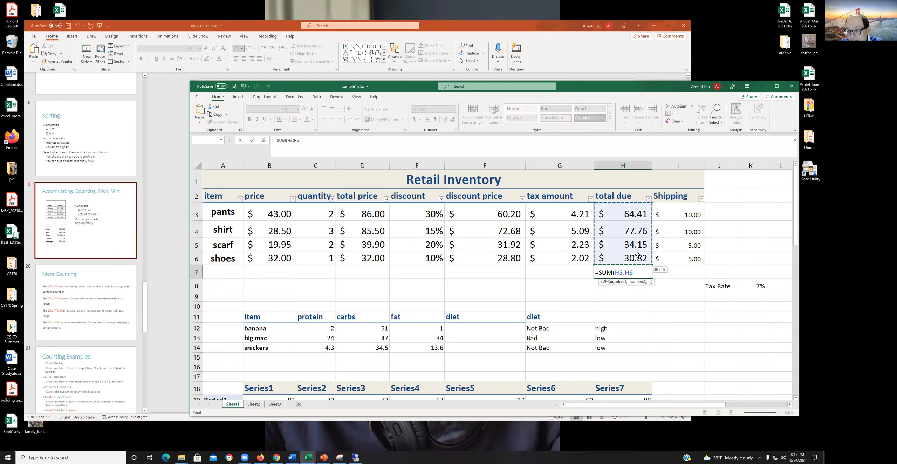
{"action": "left_click_drag", "start_coordinate": [638, 255], "coordinate": [637, 255]}
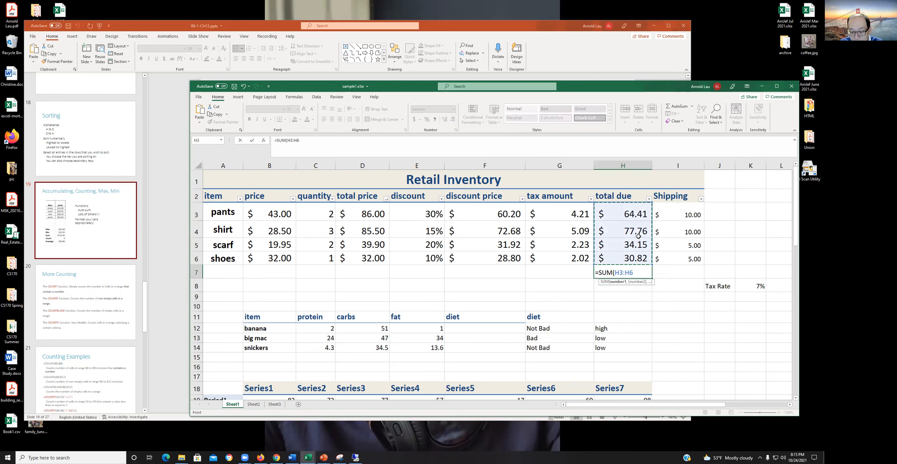
{"action": "key", "text": "BackSpace"}
{"action": "key", "text": "BackSpace"}
{"action": "key", "text": "BackSpace"}
{"action": "key", "text": "BackSpace"}
{"action": "key", "text": "BackSpace"}
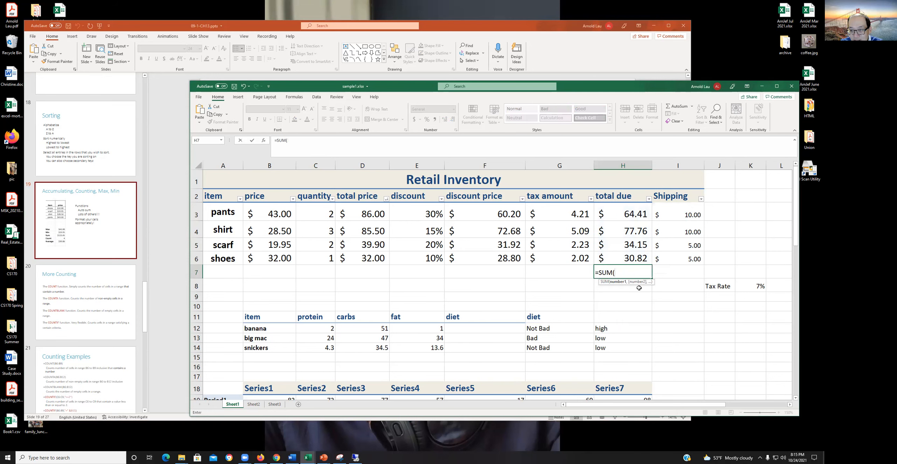
- Complete the H7 formula as =SUM(H3,H5,H6) to add only the pants, scarf and shoes amounts, and reselect the cell to review it
{"action": "left_click", "coordinate": [622, 213]}
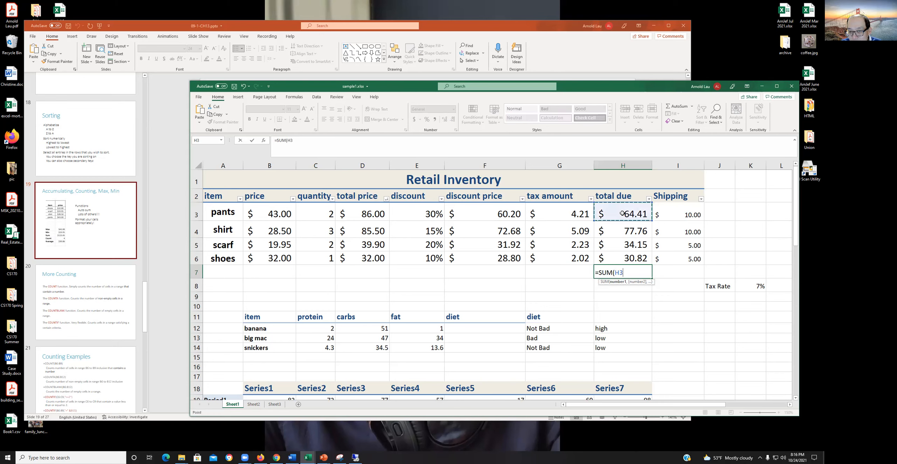
{"action": "type", "text": ","}
{"action": "left_click", "coordinate": [629, 244]}
{"action": "type", "text": ","}
{"action": "left_click", "coordinate": [631, 259]}
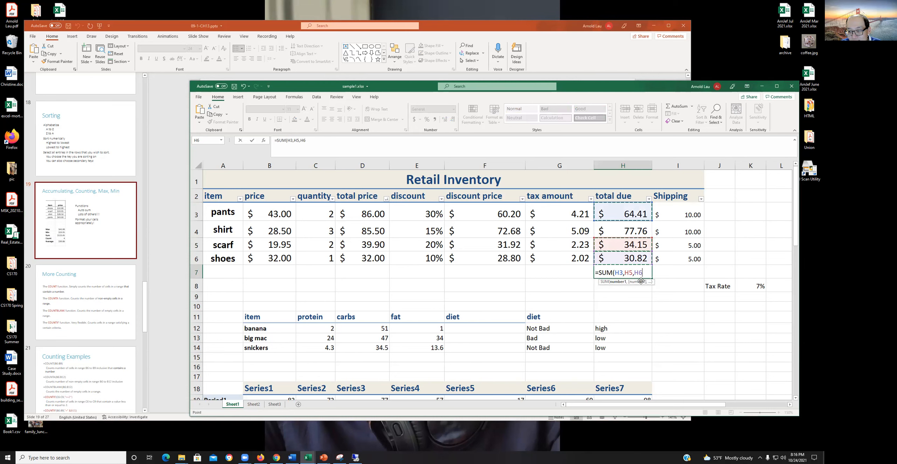
{"action": "type", "text": ")"}
{"action": "key", "text": "Return"}
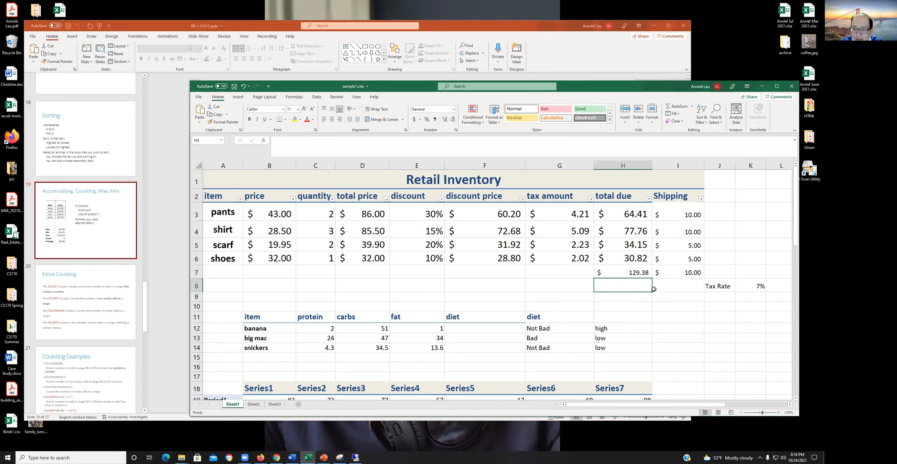
{"action": "left_click", "coordinate": [622, 272]}
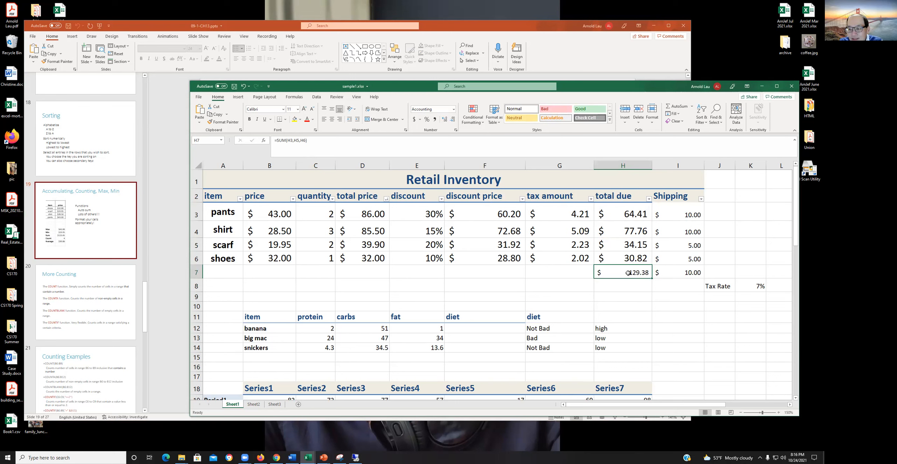
- Clear the contents of cells H7:I7 below the total due and shipping values
{"action": "left_click_drag", "start_coordinate": [628, 273], "coordinate": [669, 272]}
{"action": "right_click", "coordinate": [669, 273]}
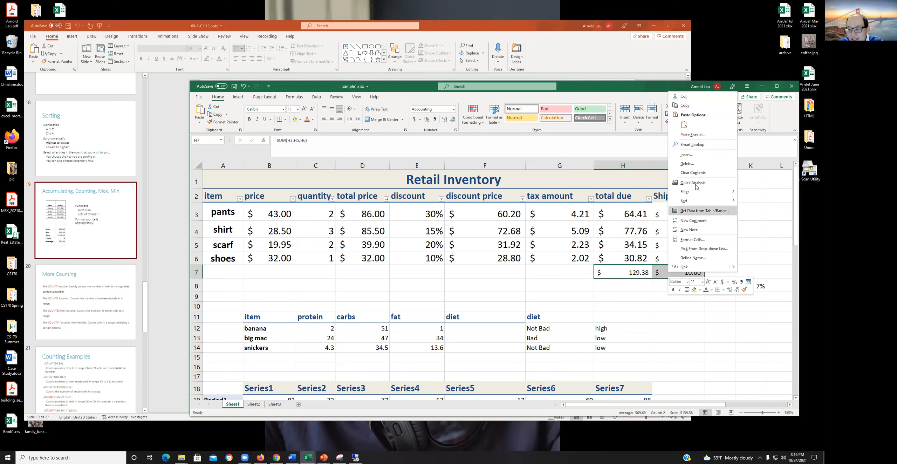
{"action": "left_click", "coordinate": [692, 173]}
{"action": "left_click", "coordinate": [634, 289]}
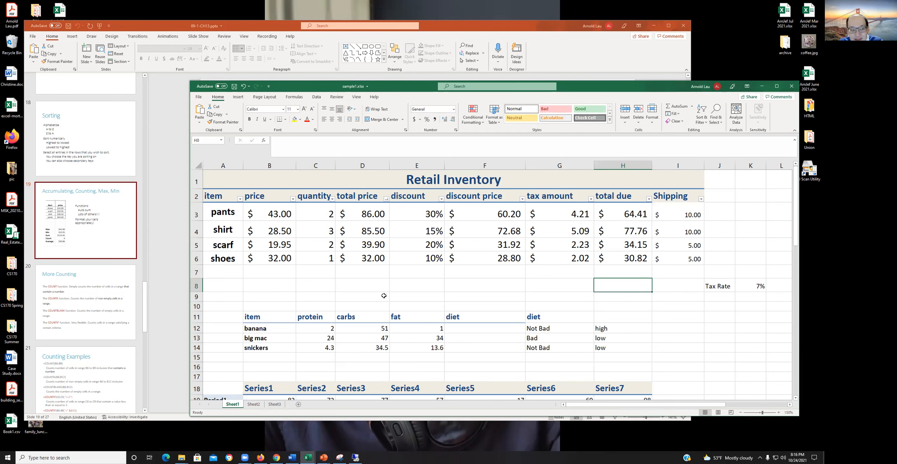
- Check the functions slide in PowerPoint, return to the Excel workbook and enter =MAX(H3:H6) in cell H7
{"action": "left_click", "coordinate": [180, 261]}
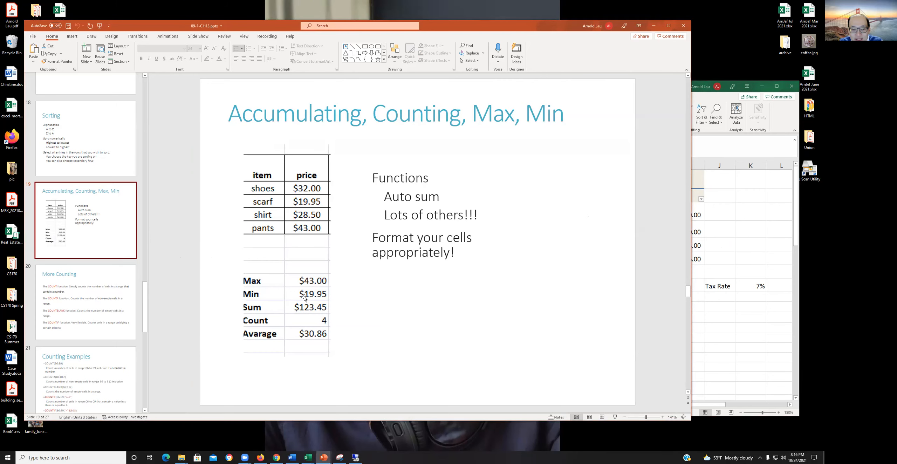
{"action": "left_click", "coordinate": [732, 319]}
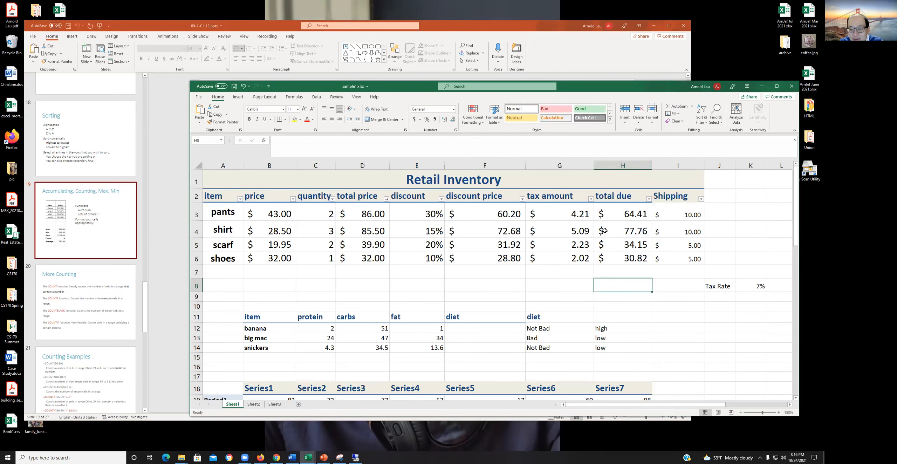
{"action": "left_click", "coordinate": [612, 270]}
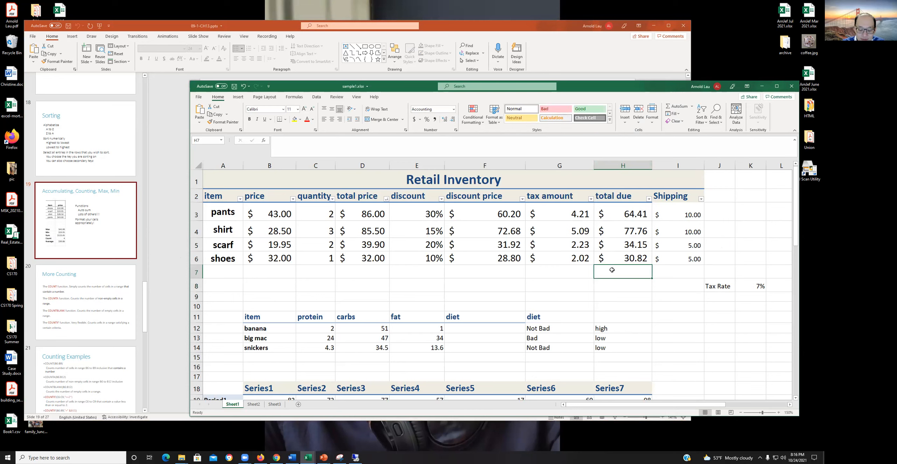
{"action": "type", "text": "=max"}
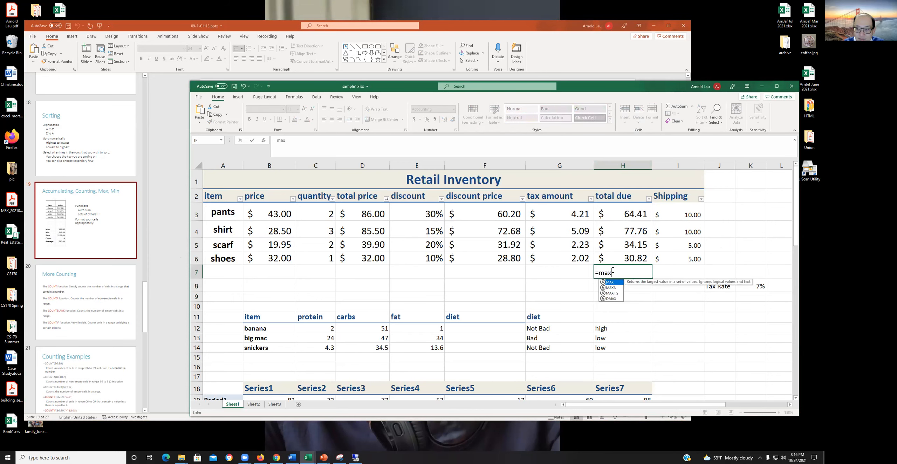
{"action": "double_click", "coordinate": [617, 285]}
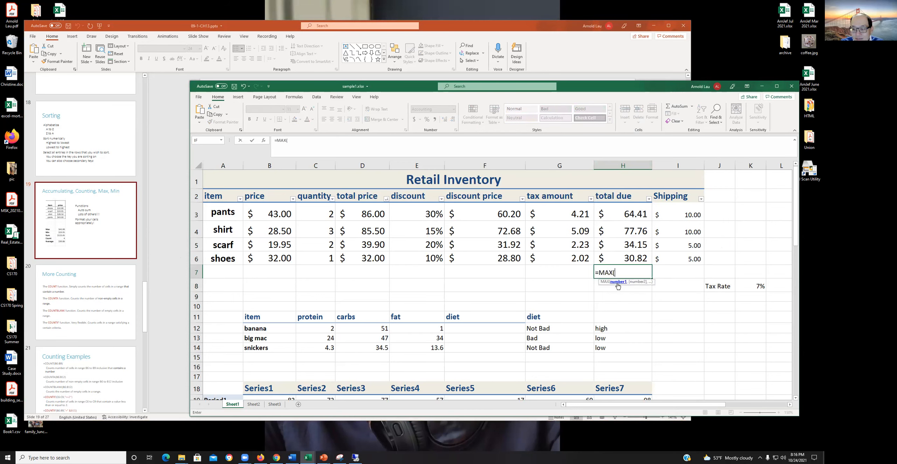
{"action": "left_click_drag", "start_coordinate": [629, 216], "coordinate": [635, 257]}
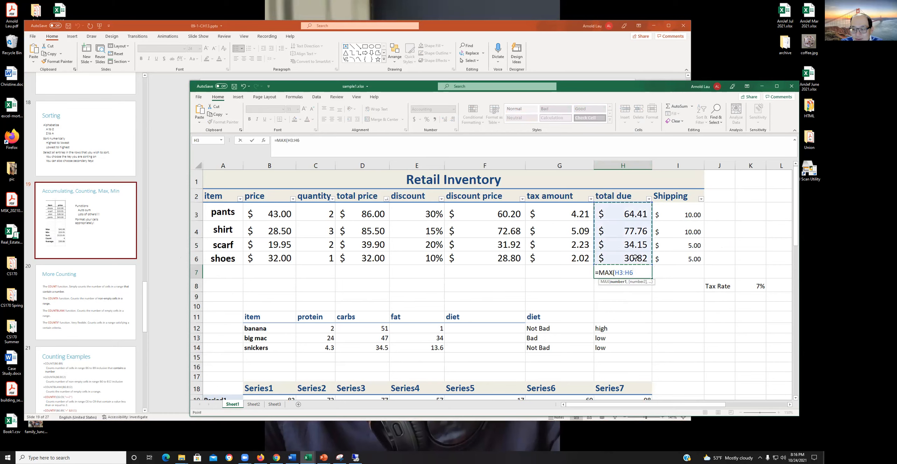
{"action": "key", "text": "Return"}
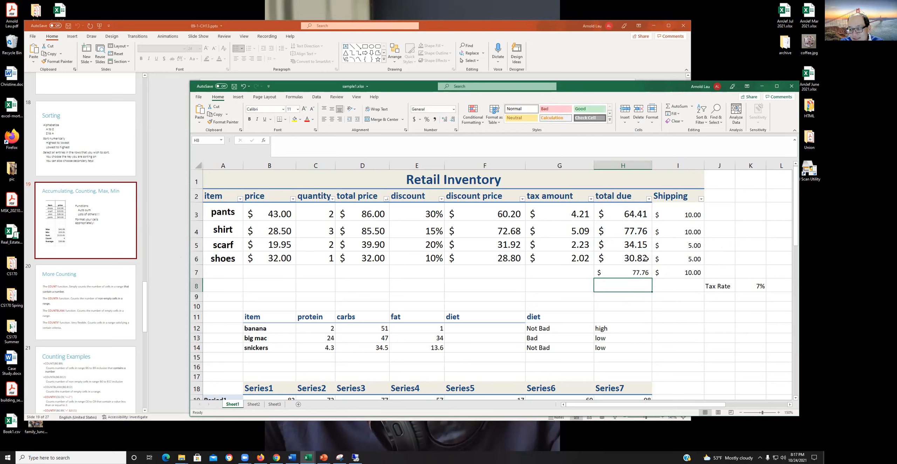
- Clear the MAX formula and the shipping value beside it from cells H7:I7
{"action": "left_click_drag", "start_coordinate": [640, 273], "coordinate": [660, 274]}
{"action": "right_click", "coordinate": [660, 274]}
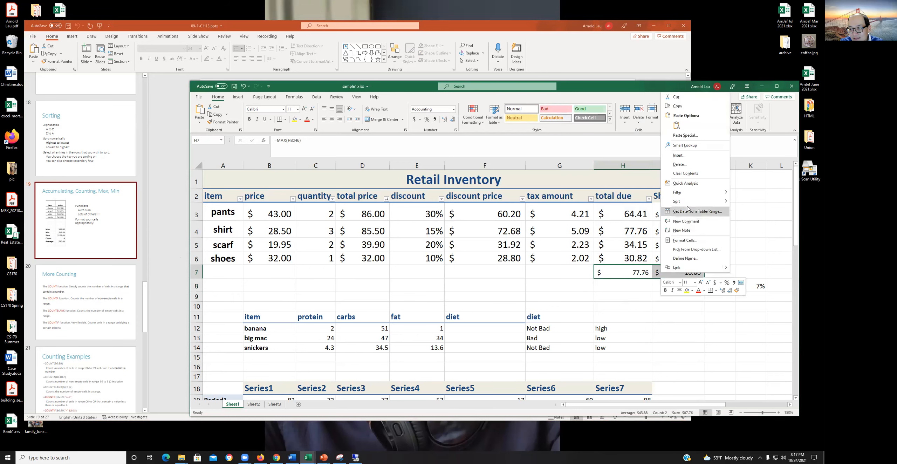
{"action": "left_click", "coordinate": [692, 173]}
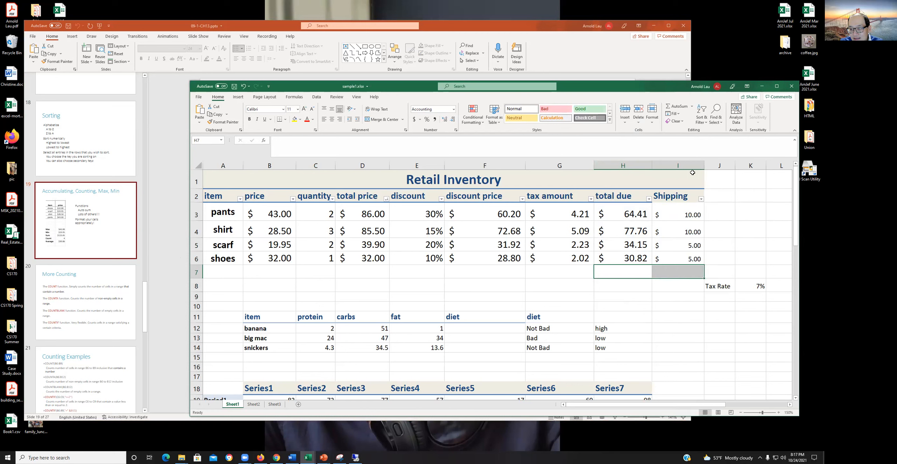
- Enter =MIN(H3:H6) in cell H7 to find the smallest total due amount, and reselect the cell to review it
{"action": "left_click", "coordinate": [619, 271]}
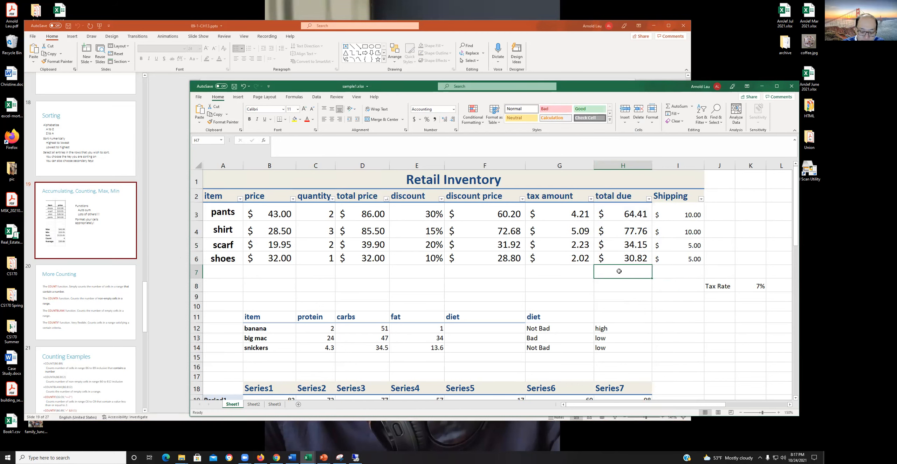
{"action": "type", "text": "=min("}
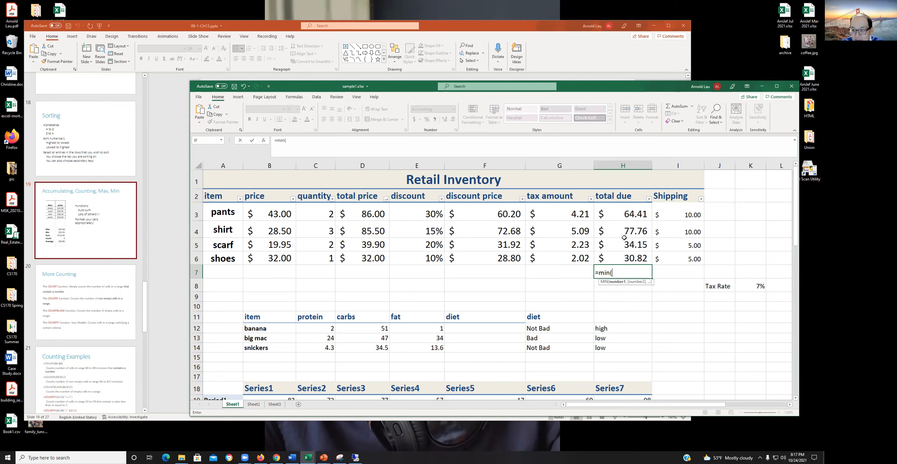
{"action": "left_click_drag", "start_coordinate": [631, 215], "coordinate": [634, 255]}
{"action": "type", "text": ")"}
{"action": "key", "text": "Return"}
{"action": "key", "text": "Up"}
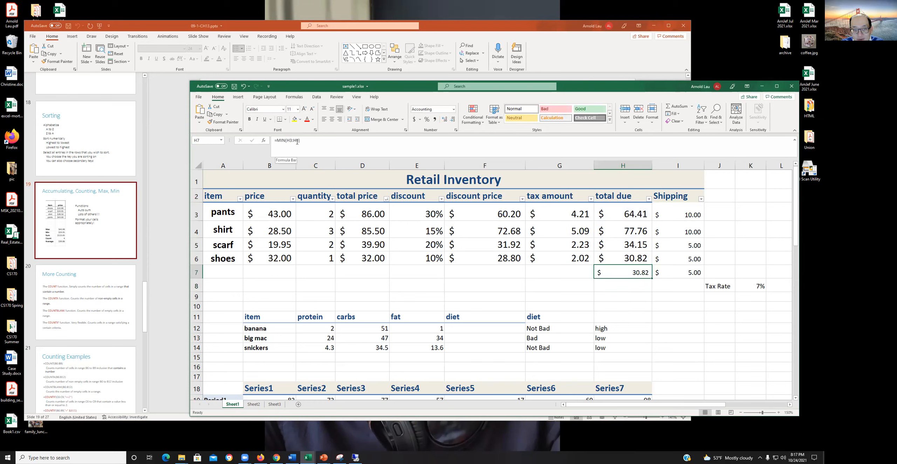
- Clear the MIN formula and the adjacent shipping value from H7:I7, and save the workbook
{"action": "left_click", "coordinate": [622, 304]}
{"action": "left_click_drag", "start_coordinate": [620, 272], "coordinate": [691, 272]}
{"action": "right_click", "coordinate": [636, 279]}
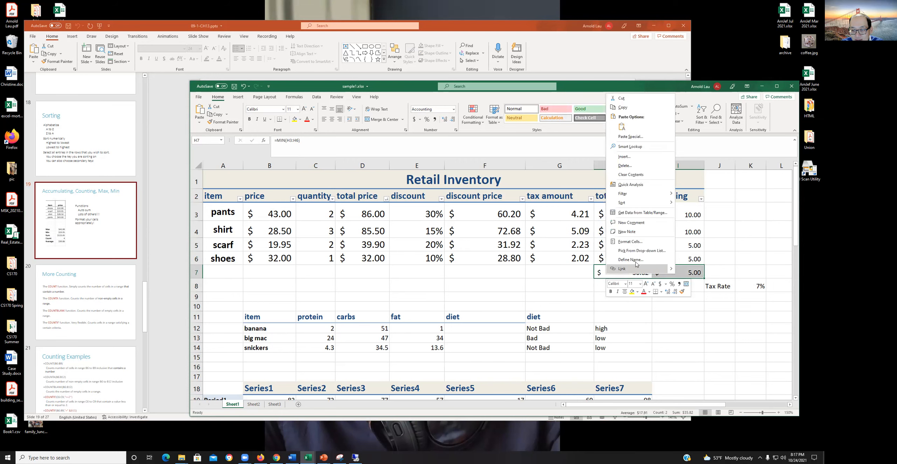
{"action": "left_click", "coordinate": [627, 174]}
{"action": "left_click", "coordinate": [637, 297]}
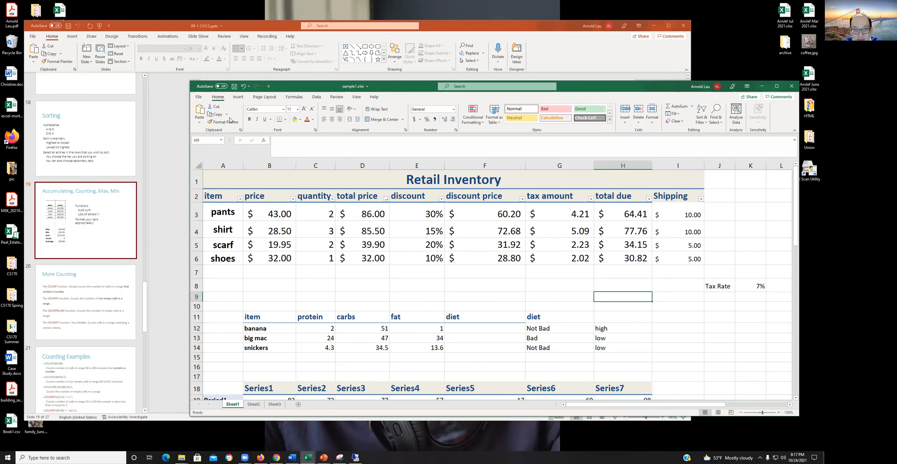
{"action": "left_click", "coordinate": [233, 87]}
- Check the functions slide in PowerPoint, return to Excel and enter =AVERAGE(H3:H6) in cell H7, reselecting the cell to review it
{"action": "left_click", "coordinate": [161, 179]}
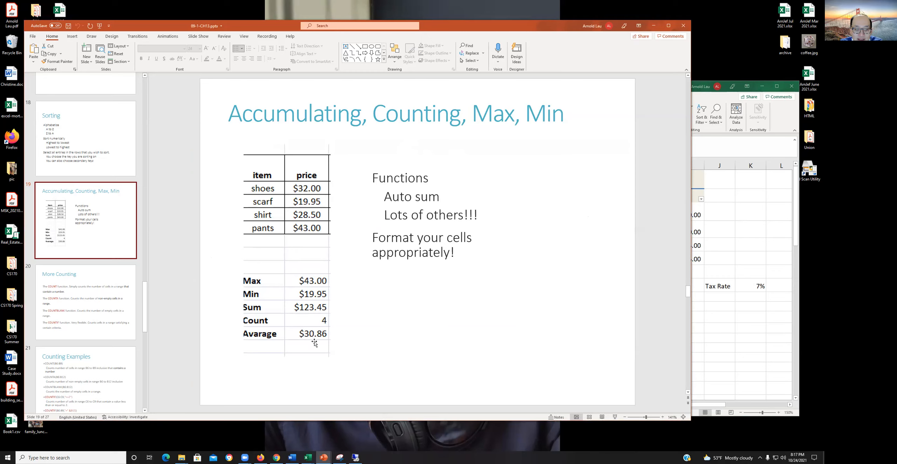
{"action": "left_click", "coordinate": [709, 330]}
{"action": "left_click", "coordinate": [620, 270]}
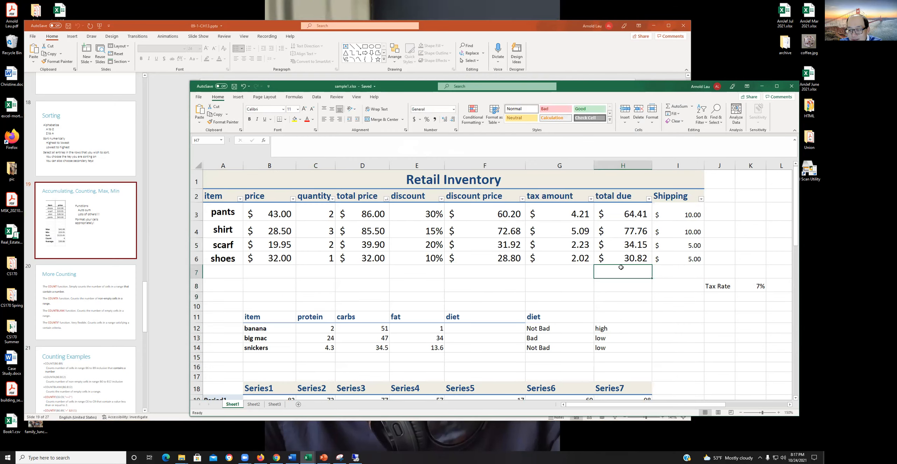
{"action": "type", "text": "=average"}
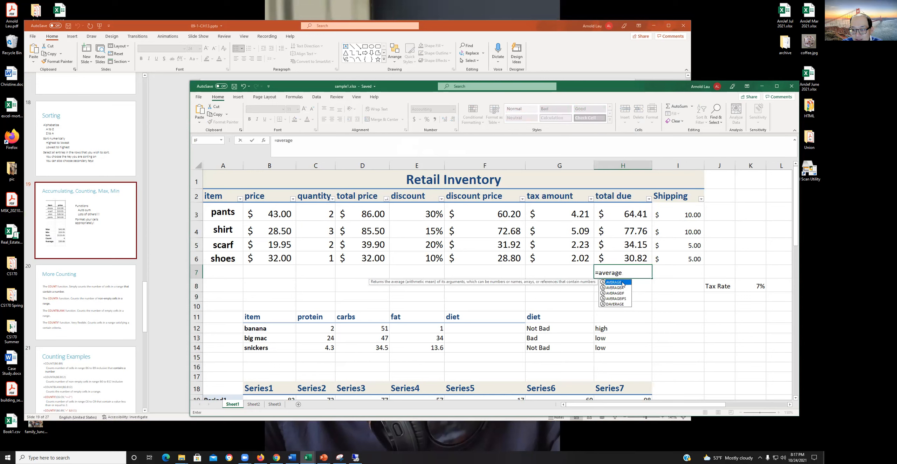
{"action": "double_click", "coordinate": [623, 284]}
{"action": "left_click_drag", "start_coordinate": [636, 212], "coordinate": [640, 252]}
{"action": "key", "text": "Return"}
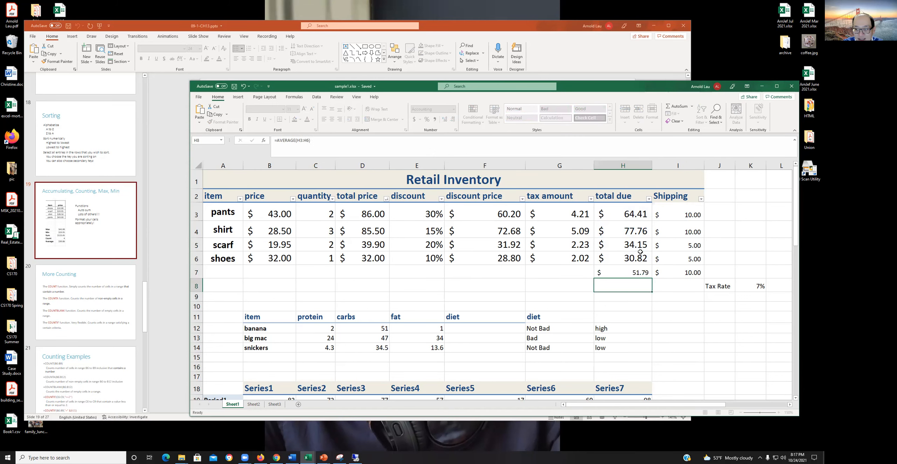
{"action": "left_click", "coordinate": [629, 276]}
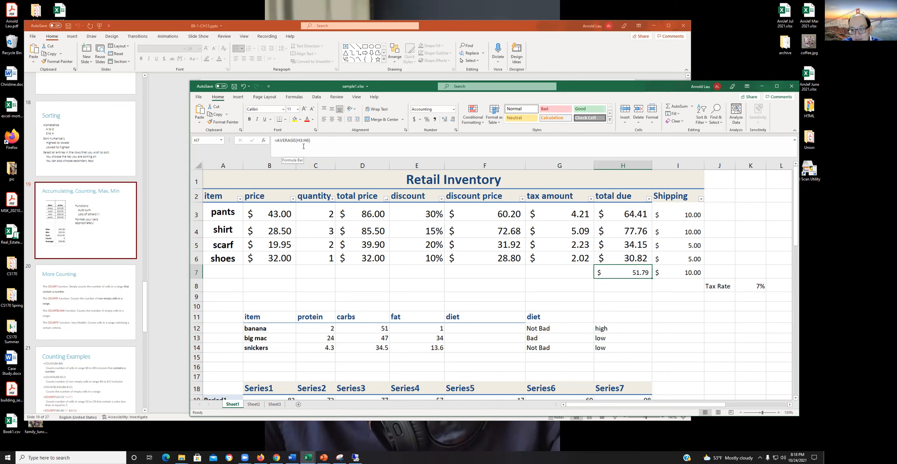
- Clear the AVERAGE formula and the adjacent shipping value from cells H7:I7
{"action": "left_click", "coordinate": [638, 314]}
{"action": "left_click_drag", "start_coordinate": [628, 272], "coordinate": [677, 269]}
{"action": "left_click", "coordinate": [644, 272]}
{"action": "right_click", "coordinate": [645, 274]}
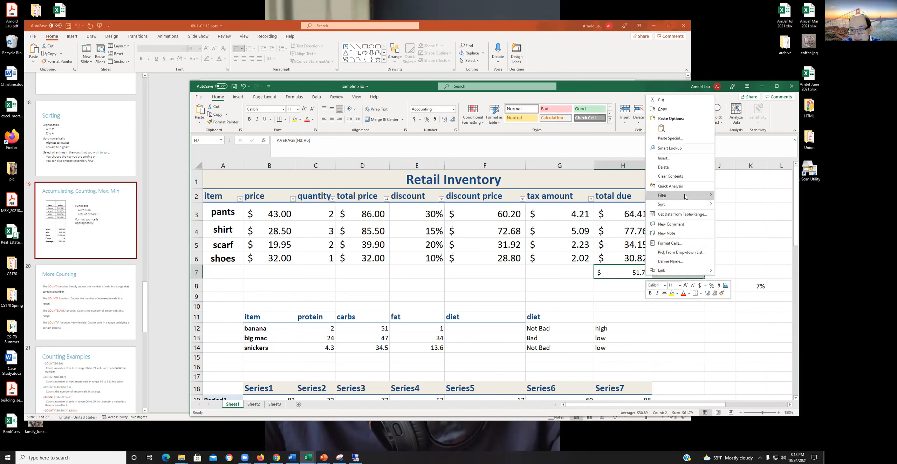
{"action": "left_click", "coordinate": [689, 176]}
{"action": "left_click", "coordinate": [624, 295]}
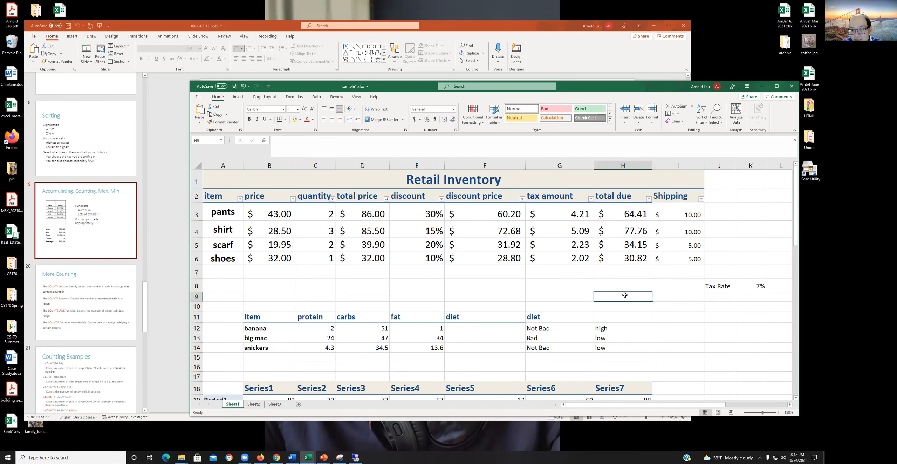
- Switch to PowerPoint, show the More Counting slide and examine the definition of the COUNT function
{"action": "left_click", "coordinate": [624, 271]}
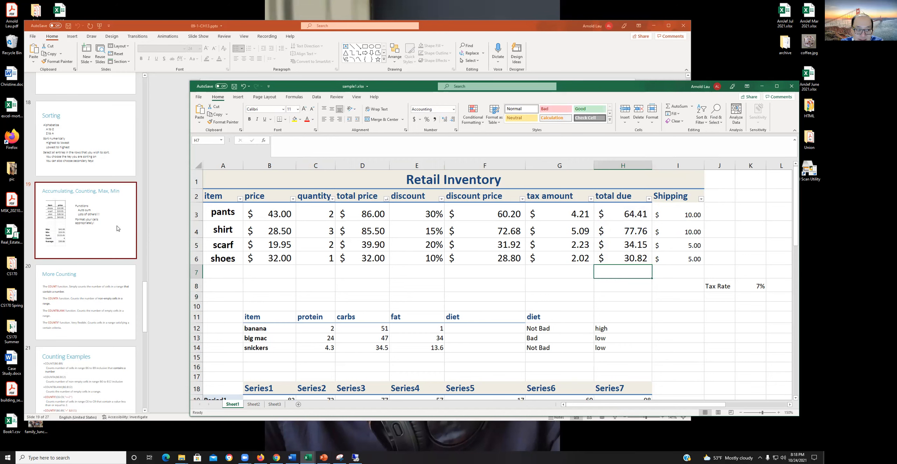
{"action": "left_click", "coordinate": [82, 303]}
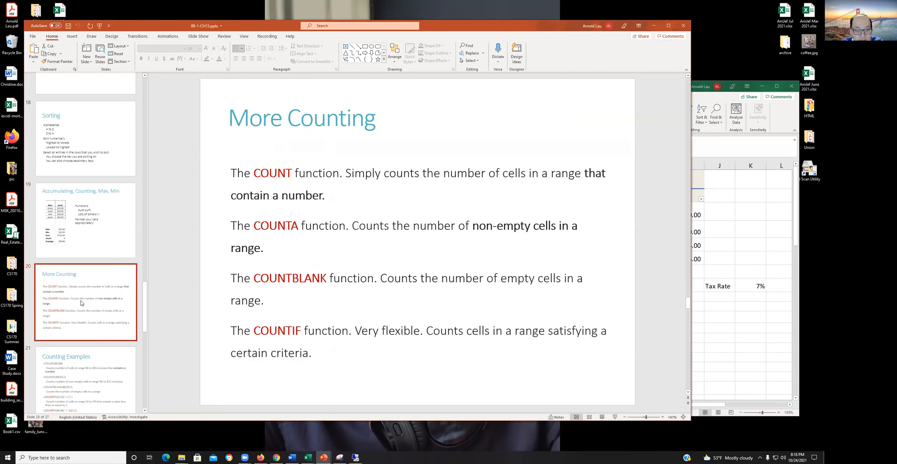
{"action": "scroll", "coordinate": [81, 303], "scroll_direction": "down", "scroll_amount": 3}
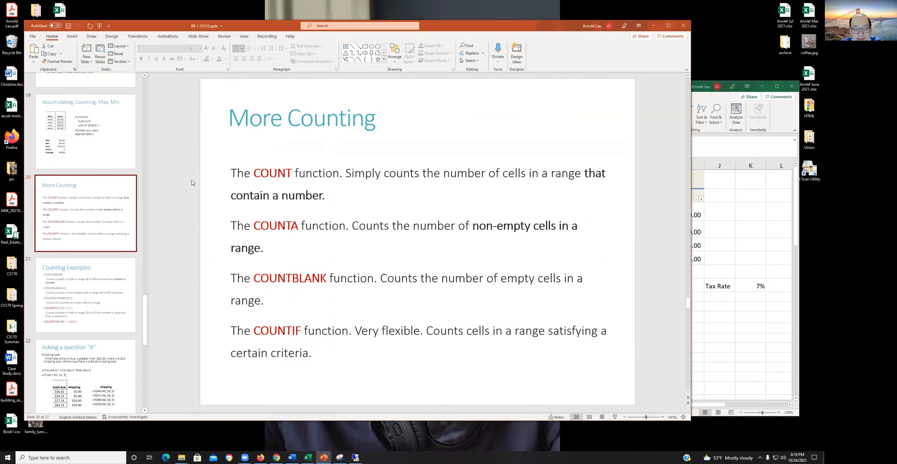
{"action": "left_click", "coordinate": [437, 198]}
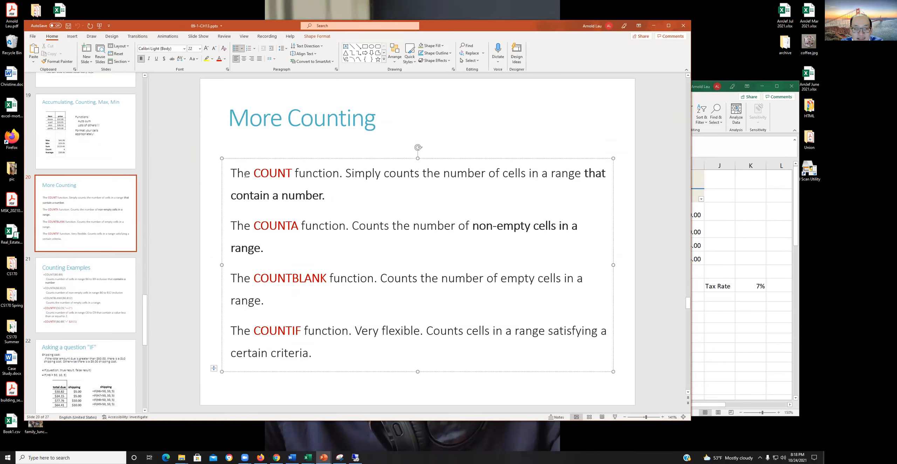
{"action": "left_click", "coordinate": [250, 173]}
{"action": "left_click_drag", "start_coordinate": [247, 174], "coordinate": [321, 196]}
{"action": "left_click", "coordinate": [350, 201]}
- Return to the Excel workbook and enter =COUNT(C3:C6) in cell C7 to count the numeric quantity cells
{"action": "left_click", "coordinate": [744, 234]}
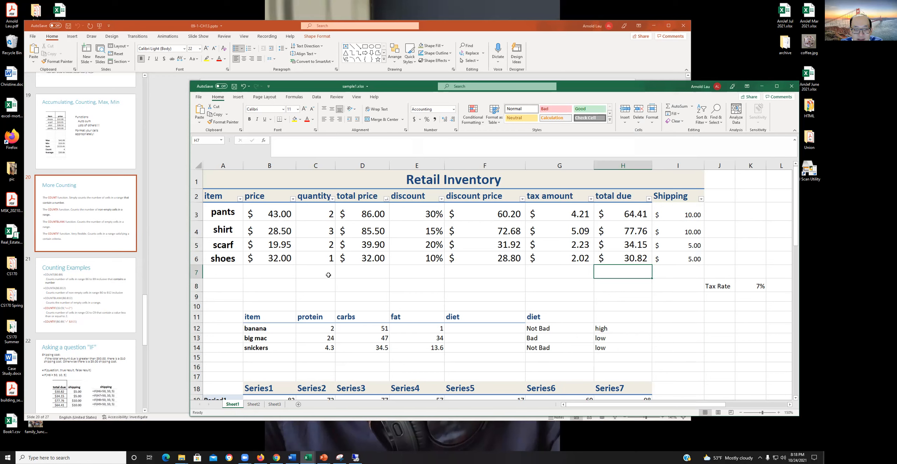
{"action": "left_click", "coordinate": [315, 270]}
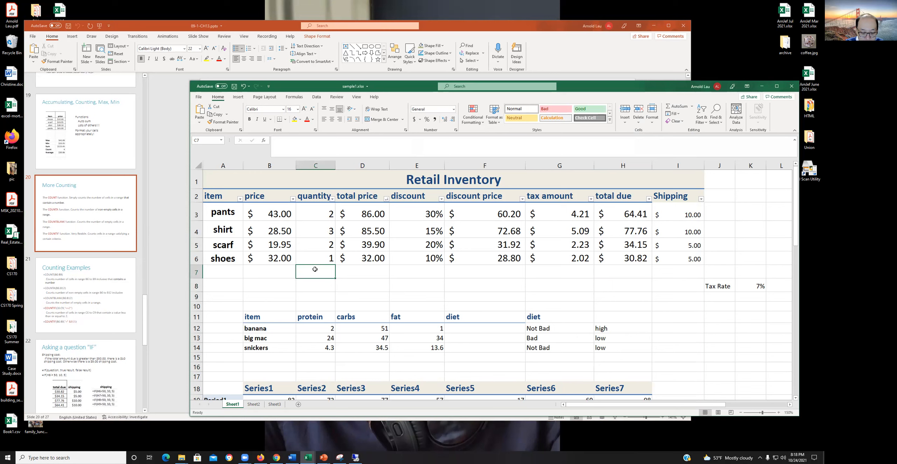
{"action": "type", "text": "=count"}
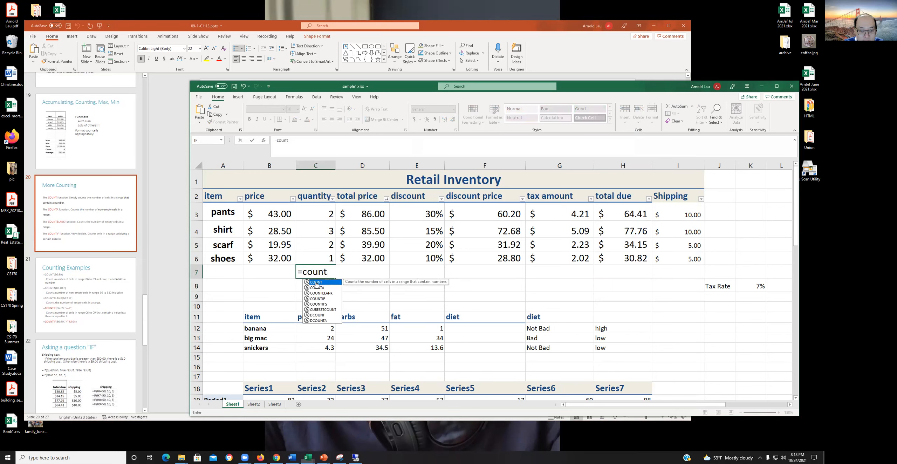
{"action": "double_click", "coordinate": [316, 282]}
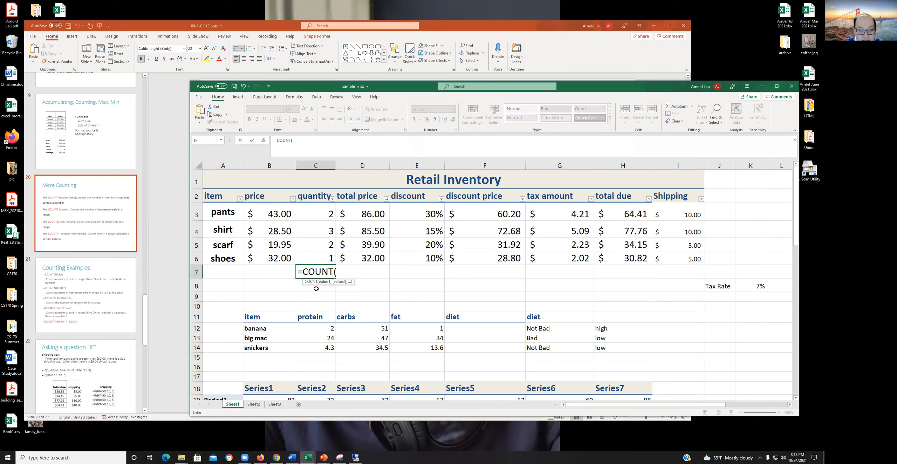
{"action": "left_click_drag", "start_coordinate": [326, 214], "coordinate": [325, 257]}
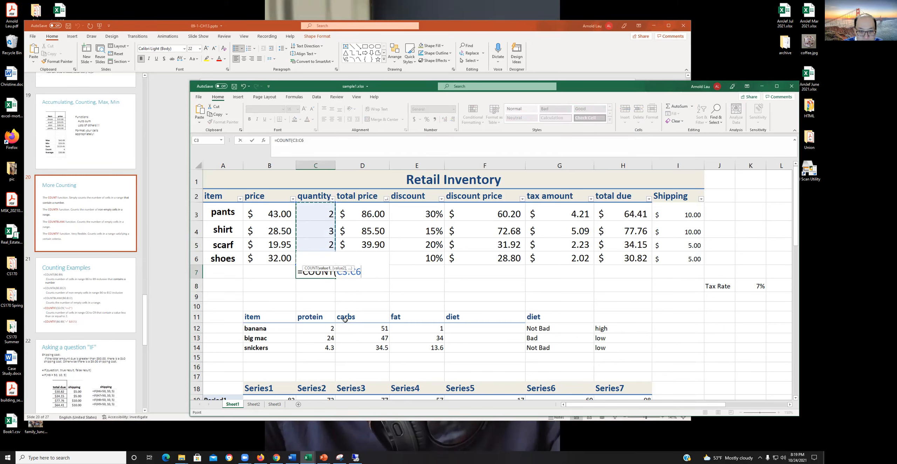
{"action": "type", "text": ")"}
{"action": "key", "text": "Return"}
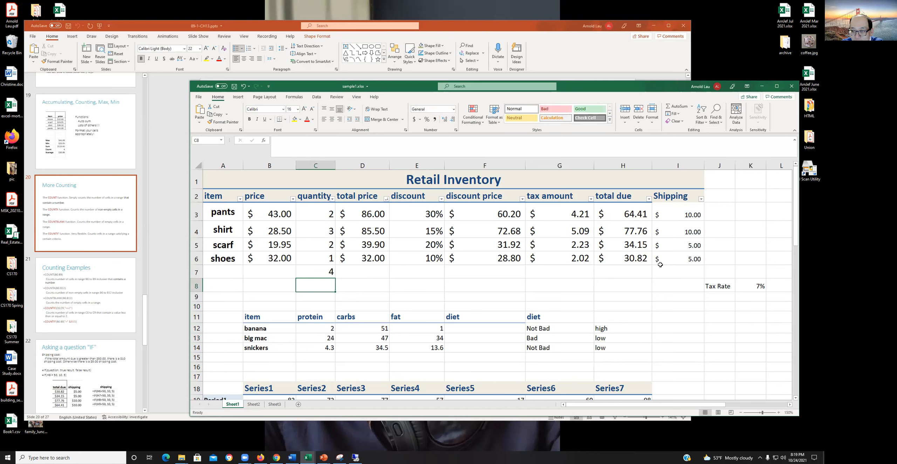
- Explore the Quick Analysis chart and total options for quantity cells C3:C6 and preview the Count total
{"action": "left_click_drag", "start_coordinate": [326, 207], "coordinate": [327, 259]}
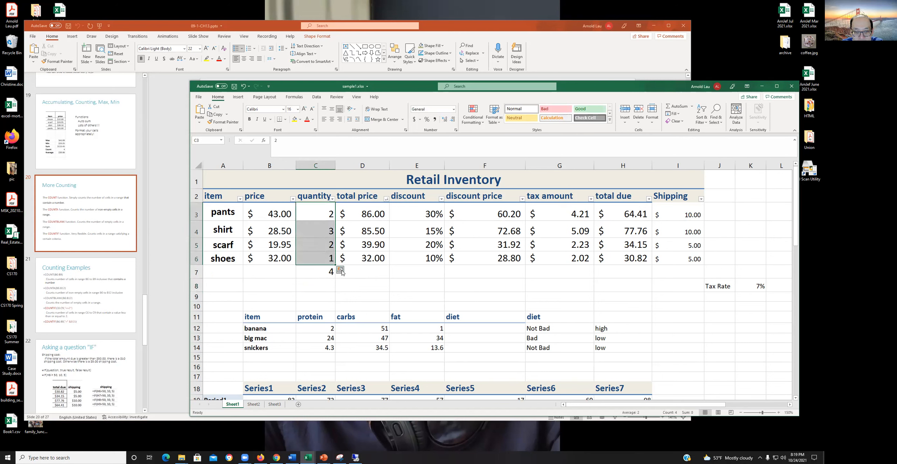
{"action": "left_click", "coordinate": [340, 271]}
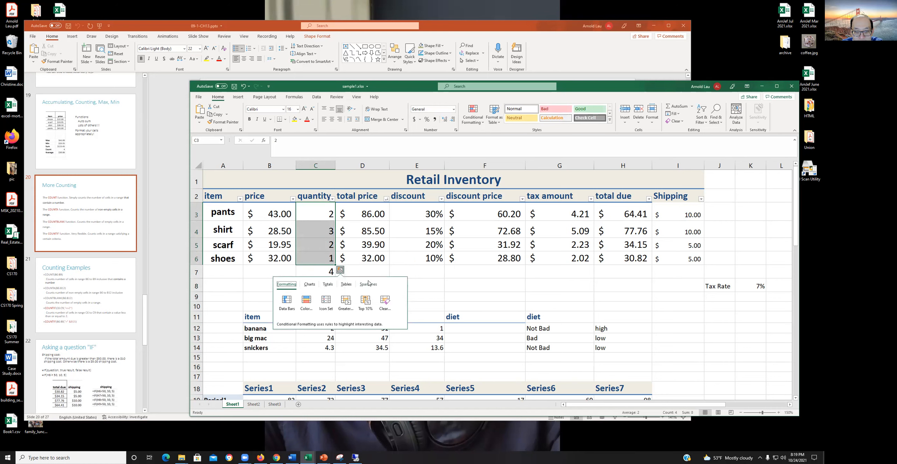
{"action": "left_click", "coordinate": [309, 285]}
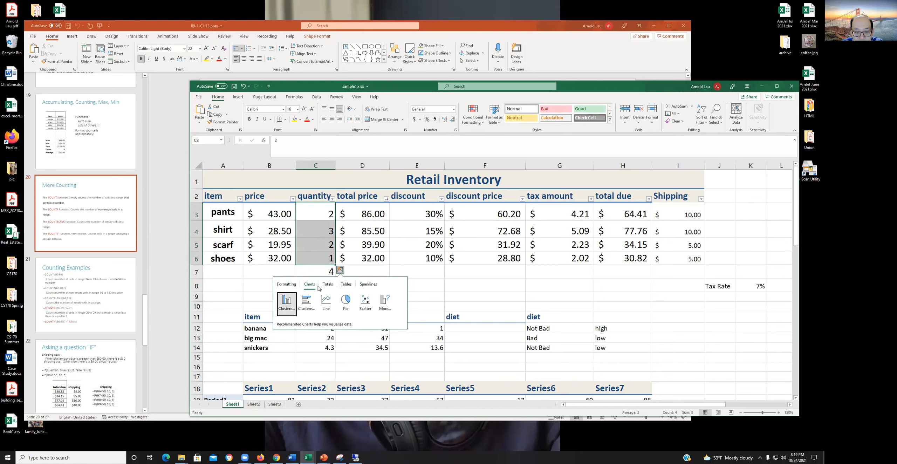
{"action": "left_click", "coordinate": [328, 285]}
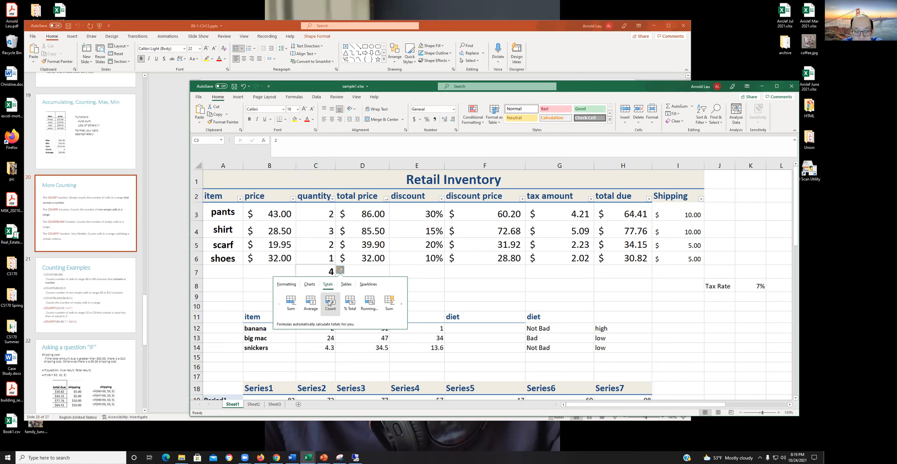
{"action": "left_click", "coordinate": [329, 303]}
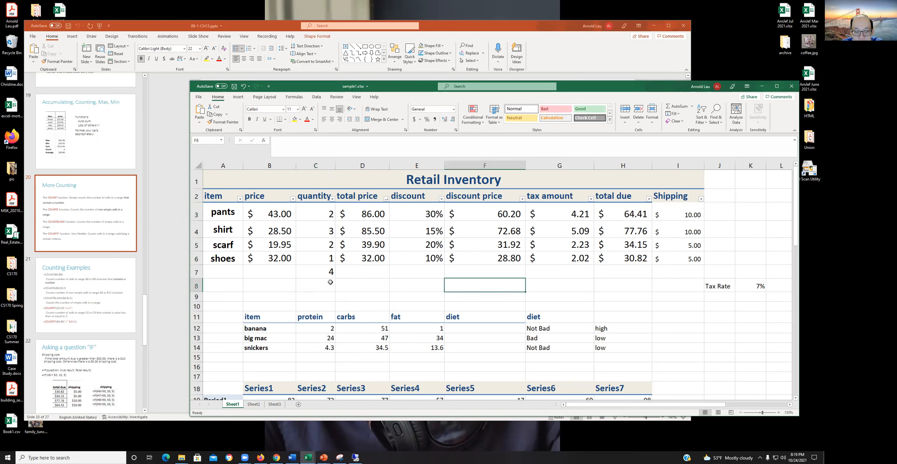
- Clear the COUNT formula from cell C7 below the quantity column
{"action": "left_click", "coordinate": [315, 271]}
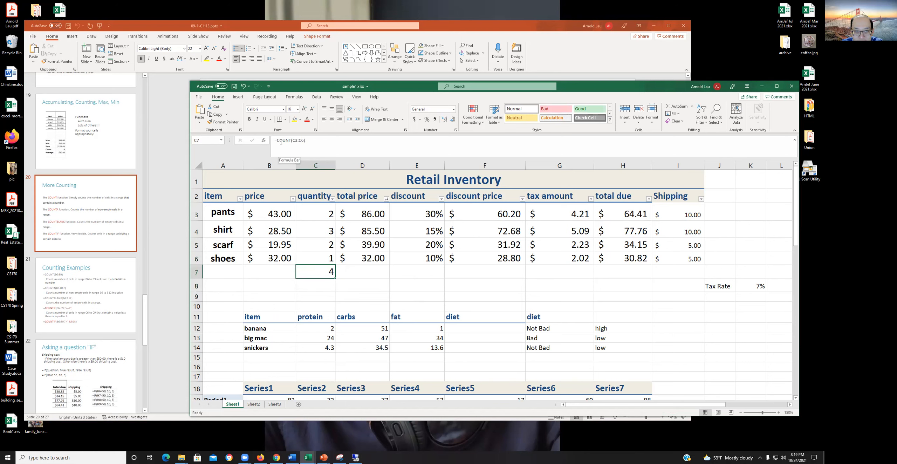
{"action": "right_click", "coordinate": [320, 276]}
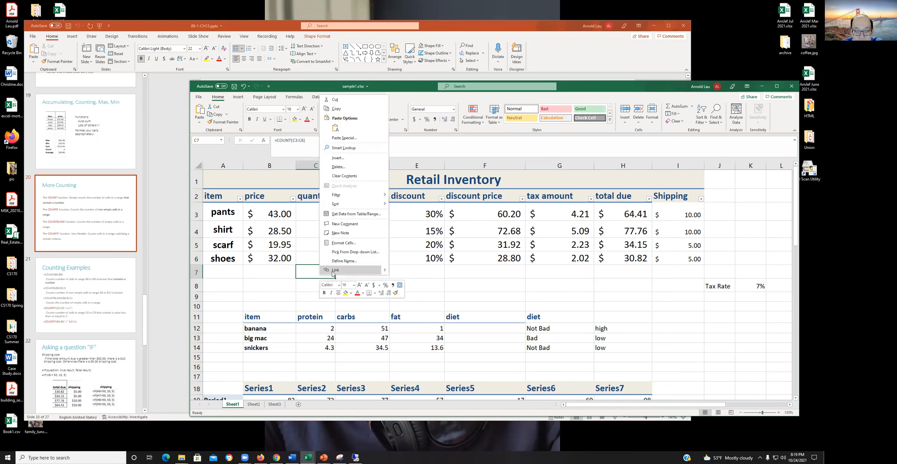
{"action": "left_click", "coordinate": [343, 176]}
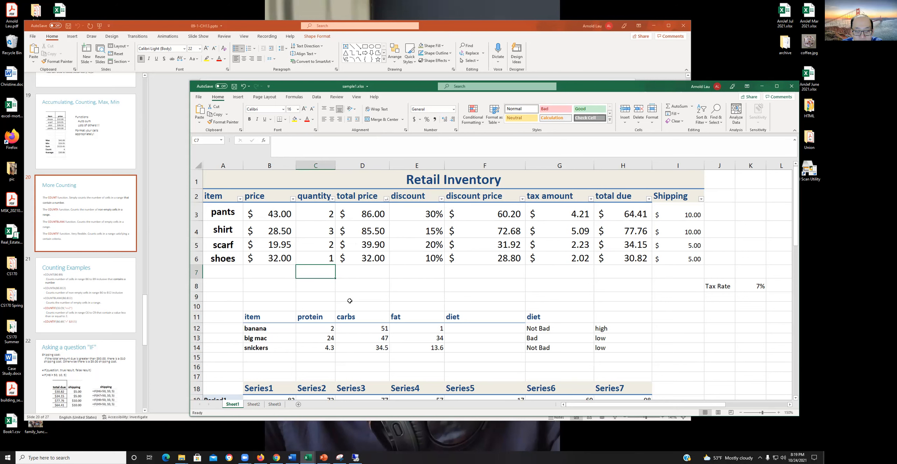
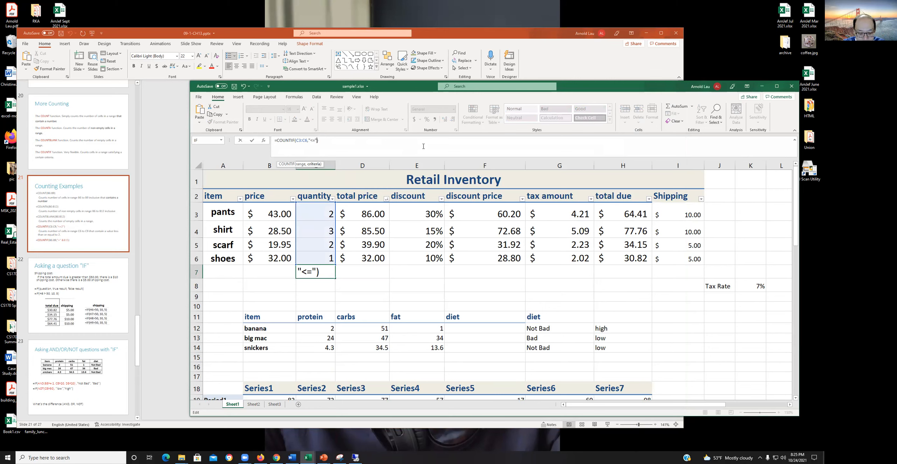
- Complete the formula in cell C7 as =COUNTIF(C3:C6,"<=" &D7) so its threshold comes from cell D7
{"action": "type", "text": "&"}
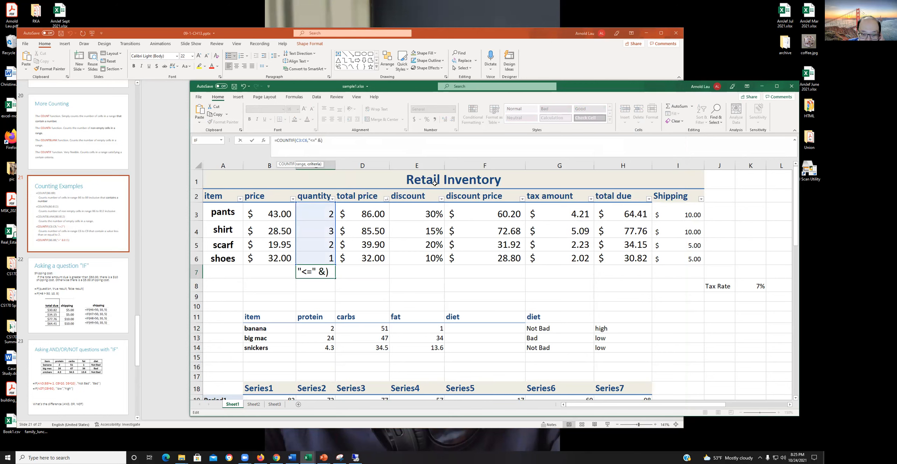
{"action": "left_click", "coordinate": [365, 271]}
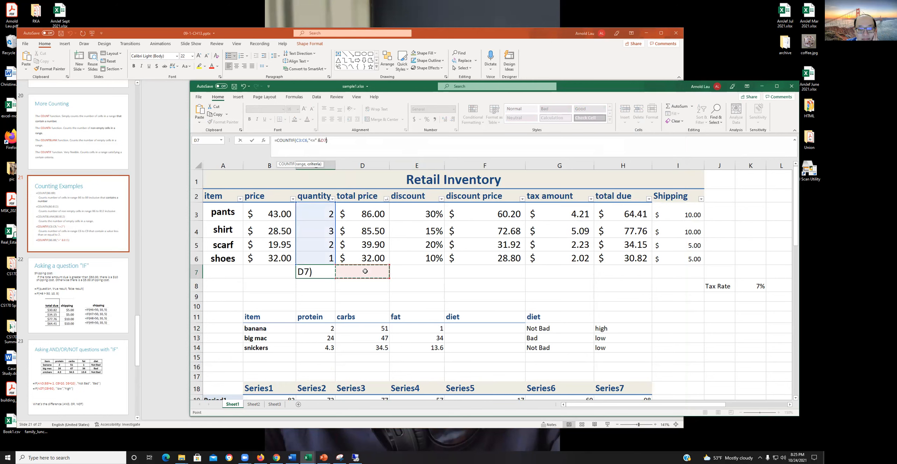
{"action": "key", "text": "Return"}
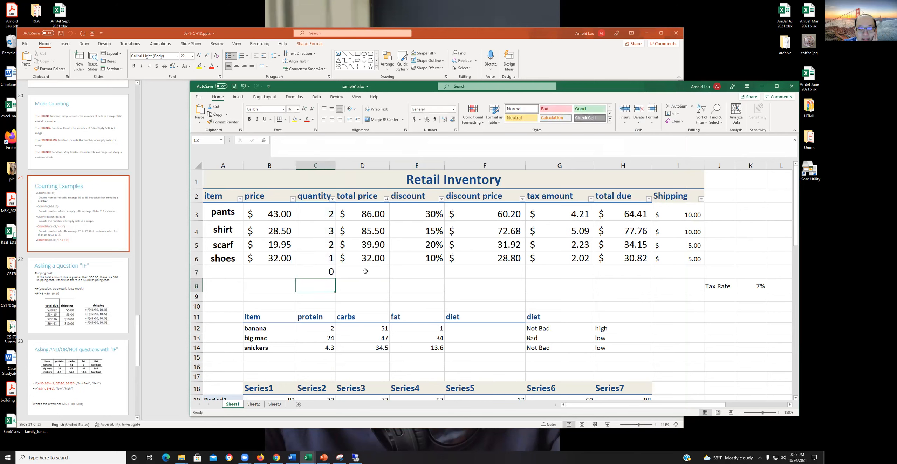
- Enter 2 in cell D7 as the threshold for the COUNTIF formula
{"action": "left_click", "coordinate": [365, 271]}
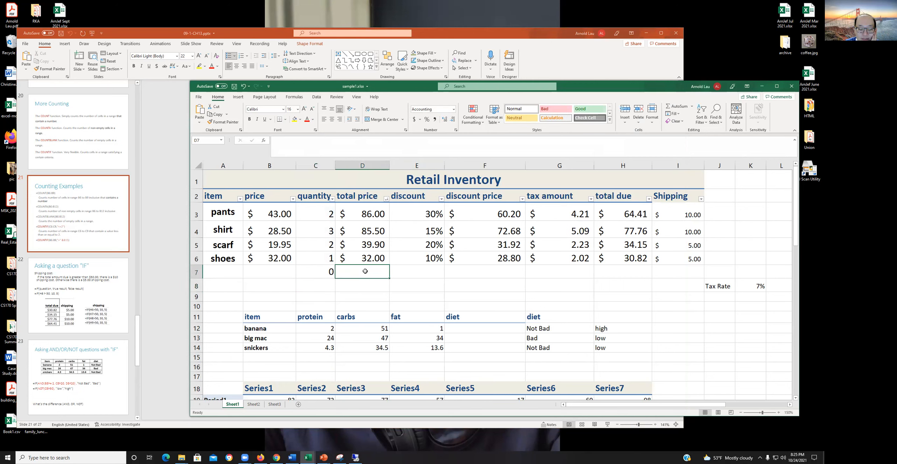
{"action": "type", "text": "2"}
{"action": "key", "text": "Return"}
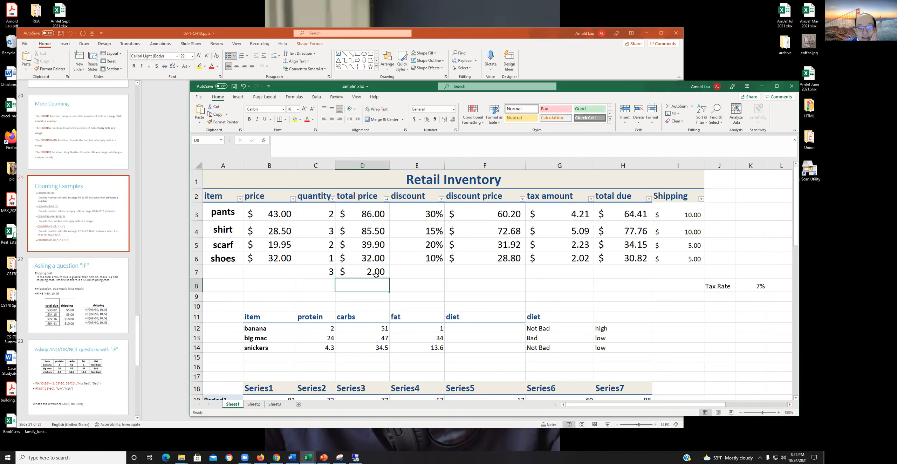
- Format threshold cell D7 as a plain Number with zero decimal places
{"action": "left_click", "coordinate": [370, 272]}
{"action": "right_click", "coordinate": [370, 272]}
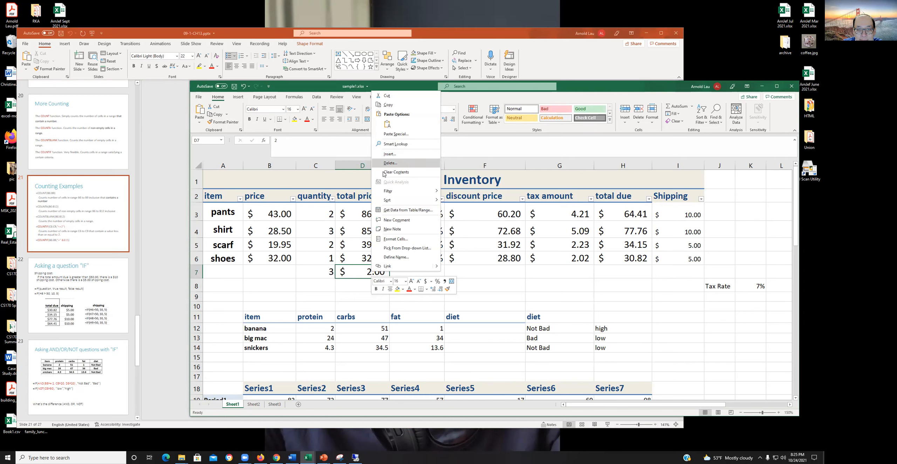
{"action": "left_click", "coordinate": [395, 238]}
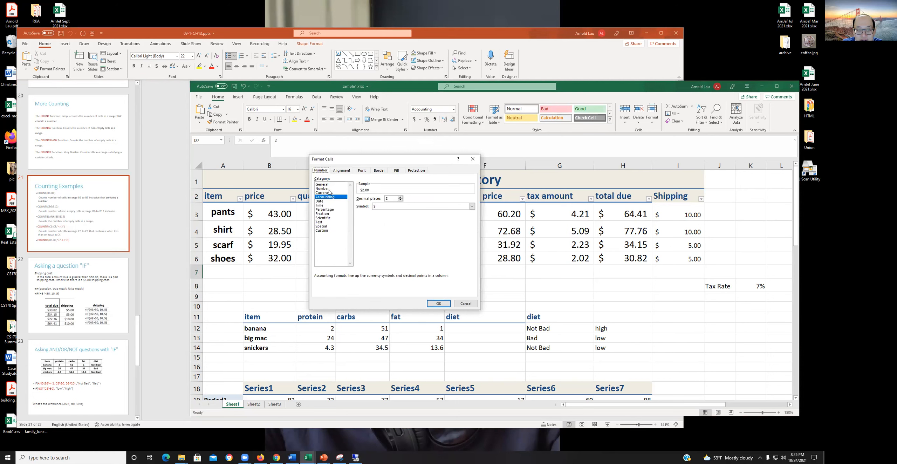
{"action": "left_click", "coordinate": [330, 189]}
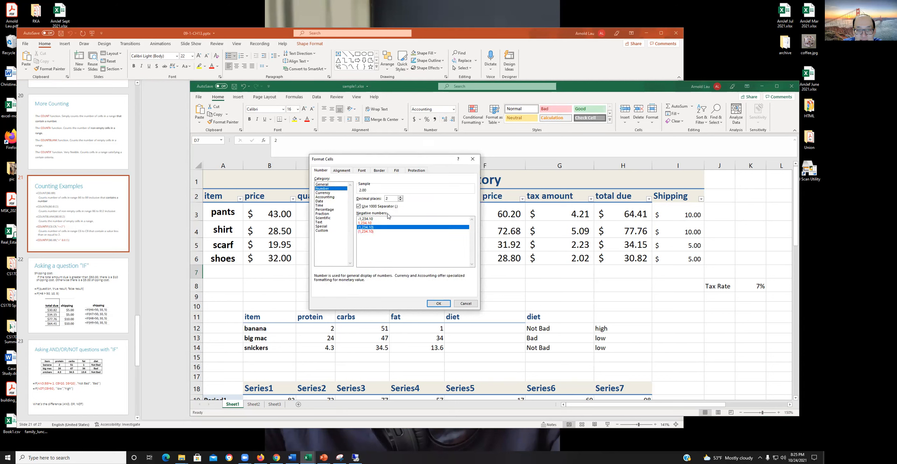
{"action": "left_click", "coordinate": [400, 198]}
{"action": "left_click", "coordinate": [400, 198]}
{"action": "left_click", "coordinate": [400, 198]}
{"action": "left_click", "coordinate": [400, 199]}
{"action": "left_click", "coordinate": [400, 200]}
{"action": "left_click", "coordinate": [400, 200]}
{"action": "left_click", "coordinate": [400, 200]}
{"action": "left_click", "coordinate": [400, 199]}
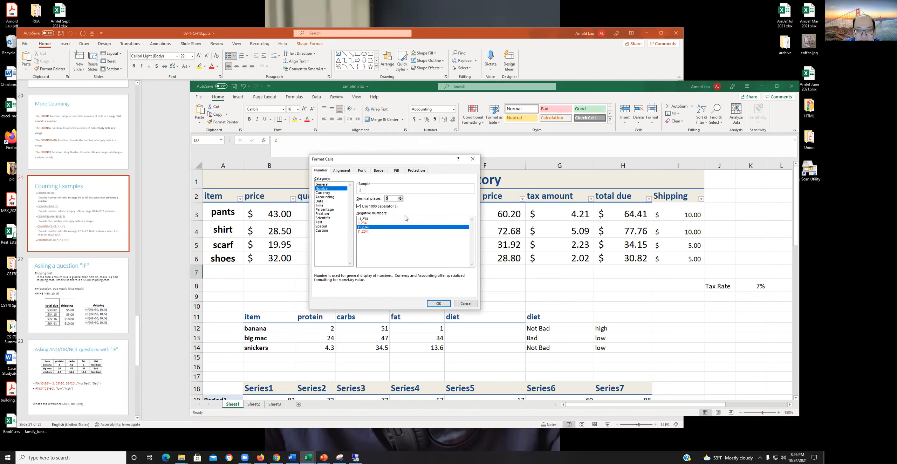
{"action": "left_click", "coordinate": [438, 303]}
{"action": "left_click", "coordinate": [402, 285]}
- Test the COUNTIF formula by entering the thresholds 1, 2 and 3 in turn in cell D7
{"action": "left_click", "coordinate": [369, 272]}
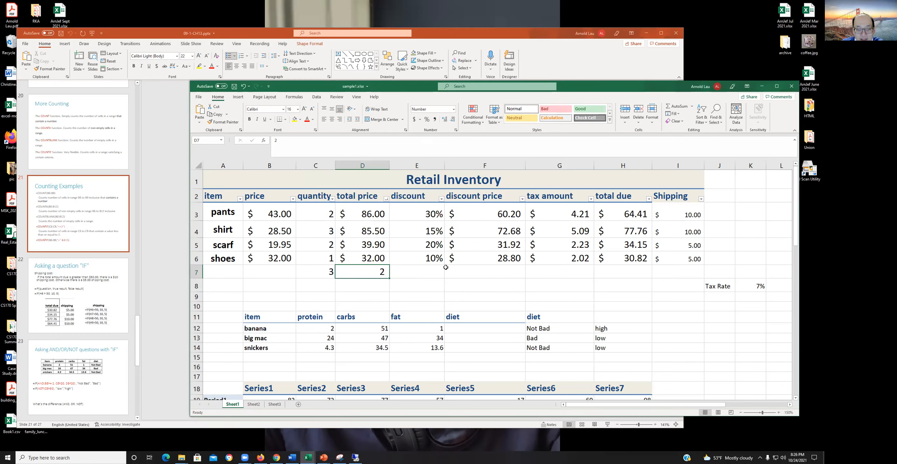
{"action": "type", "text": "1"}
{"action": "key", "text": "Return"}
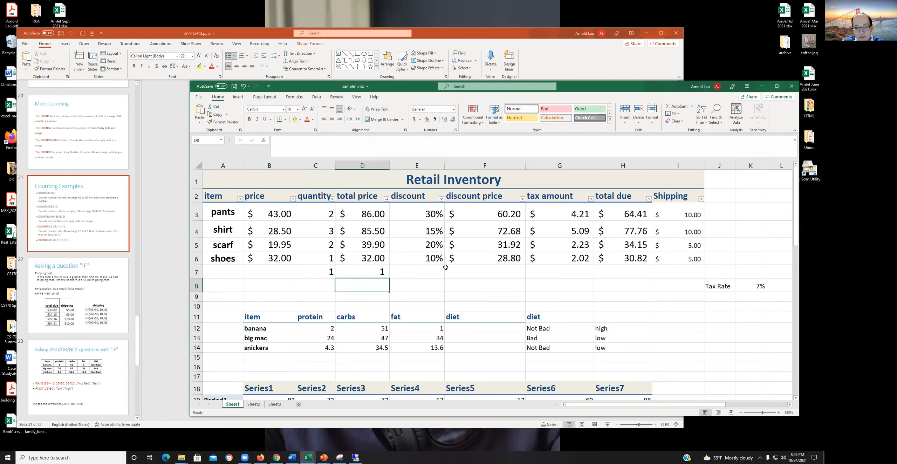
{"action": "key", "text": "Up"}
{"action": "type", "text": "2"}
{"action": "key", "text": "Return"}
{"action": "left_click", "coordinate": [376, 273]}
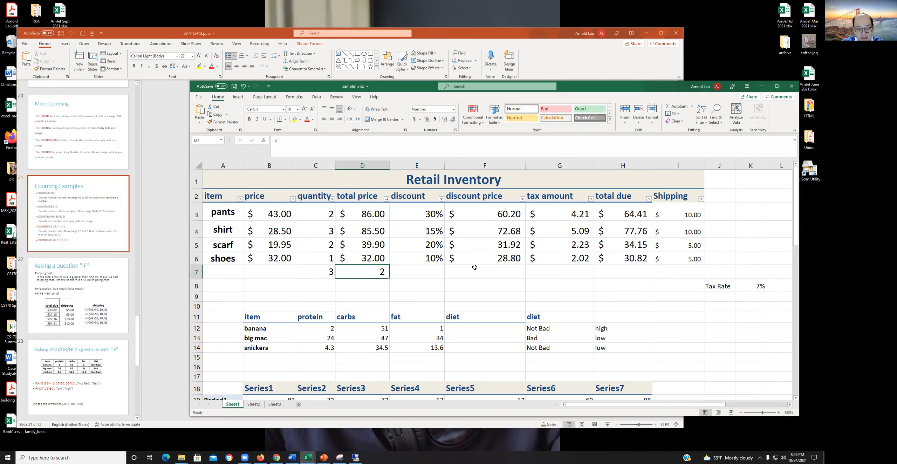
{"action": "type", "text": "3"}
{"action": "key", "text": "Return"}
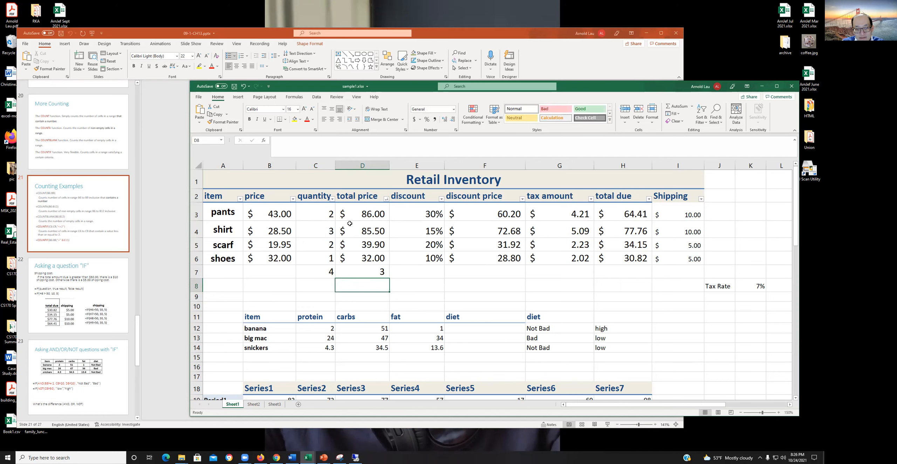
- Test the COUNTIF formula with the thresholds 4, 5 and 0 in cell D7, then select the formula cell C7
{"action": "left_click", "coordinate": [367, 273]}
{"action": "type", "text": "4"}
{"action": "key", "text": "Return"}
{"action": "key", "text": "Up"}
{"action": "type", "text": "5"}
{"action": "key", "text": "Return"}
{"action": "key", "text": "Up"}
{"action": "type", "text": "0"}
{"action": "key", "text": "Return"}
{"action": "key", "text": "Up"}
{"action": "key", "text": "Left"}
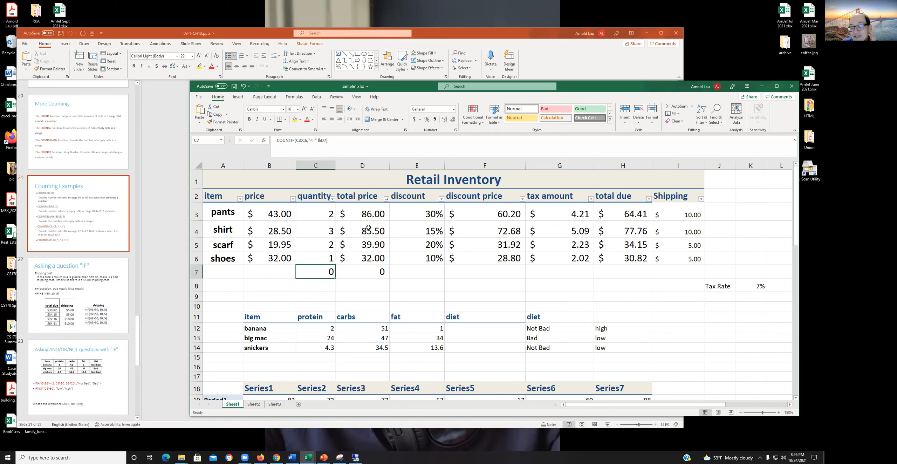
- Set the COUNTIF threshold in cell D7 back to 2
{"action": "left_click", "coordinate": [364, 271]}
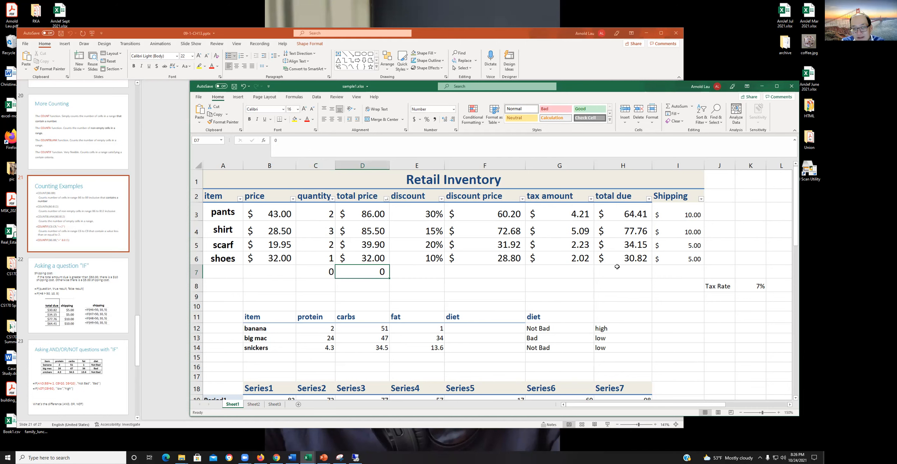
{"action": "type", "text": "2"}
{"action": "key", "text": "Return"}
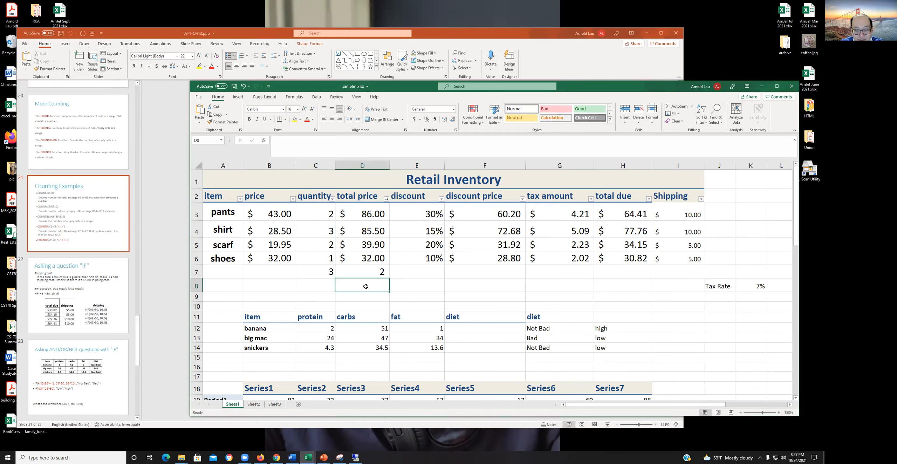
{"action": "left_click_drag", "start_coordinate": [321, 271], "coordinate": [358, 271]}
{"action": "right_click", "coordinate": [358, 271]}
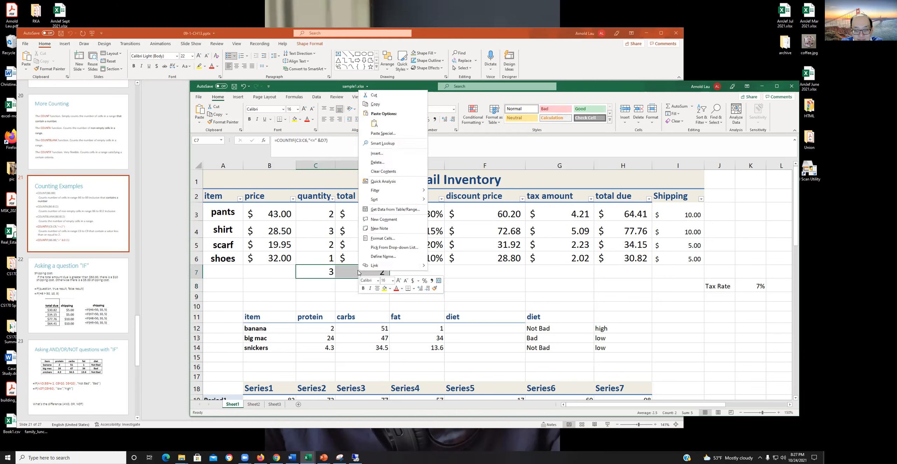
{"action": "key", "text": "Escape"}
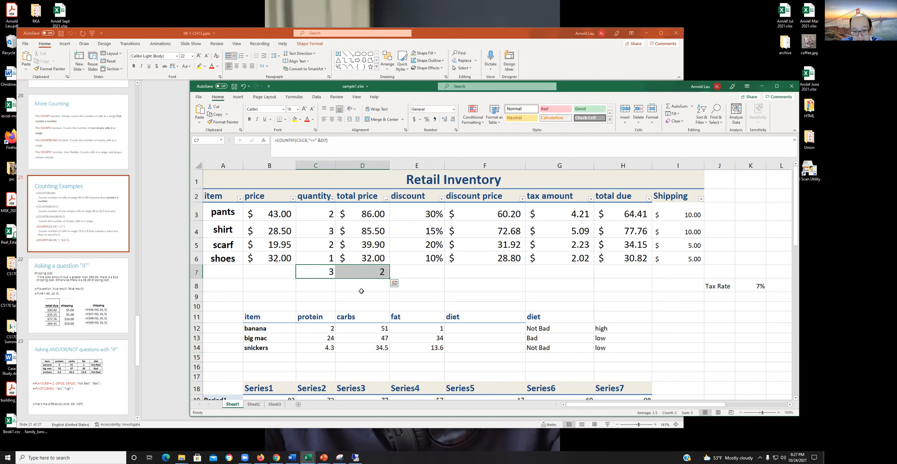
- Deselect the count cells and save the workbook
{"action": "left_click", "coordinate": [418, 268]}
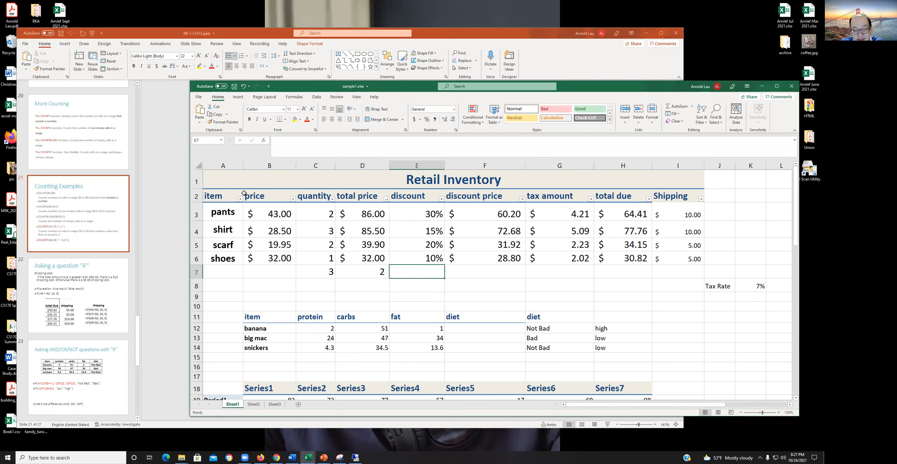
{"action": "left_click", "coordinate": [234, 87]}
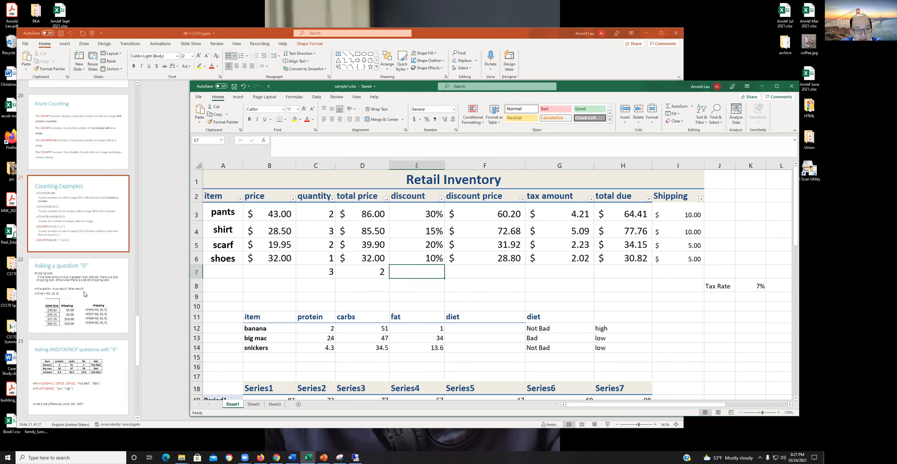
- Switch to PowerPoint and show the Asking a question "IF" slide that follows Counting Examples
{"action": "left_click", "coordinate": [85, 294]}
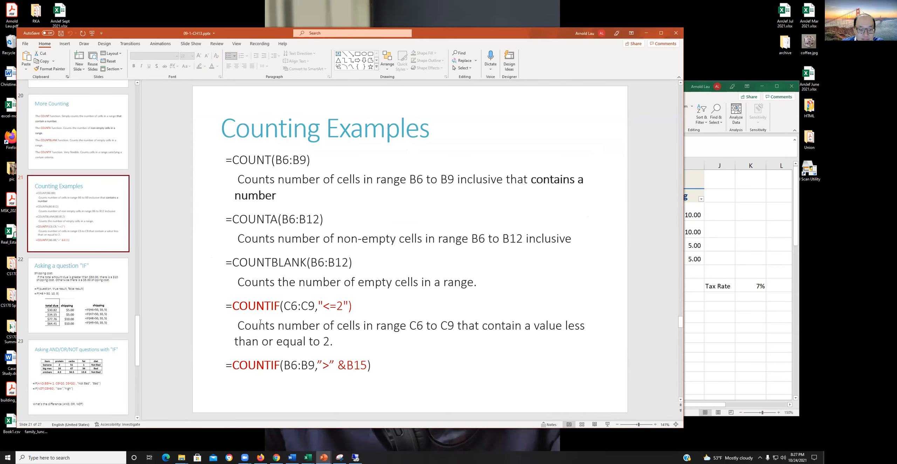
{"action": "left_click", "coordinate": [89, 309]}
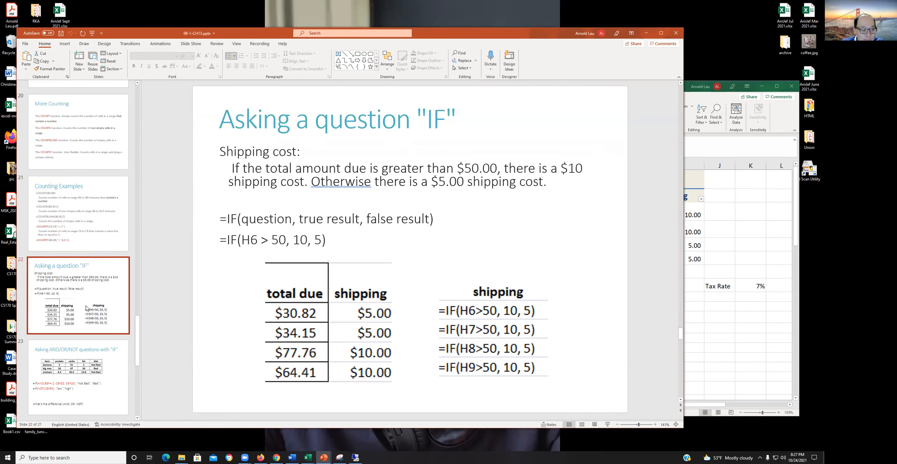
{"action": "left_click", "coordinate": [87, 237]}
{"action": "left_click", "coordinate": [89, 259]}
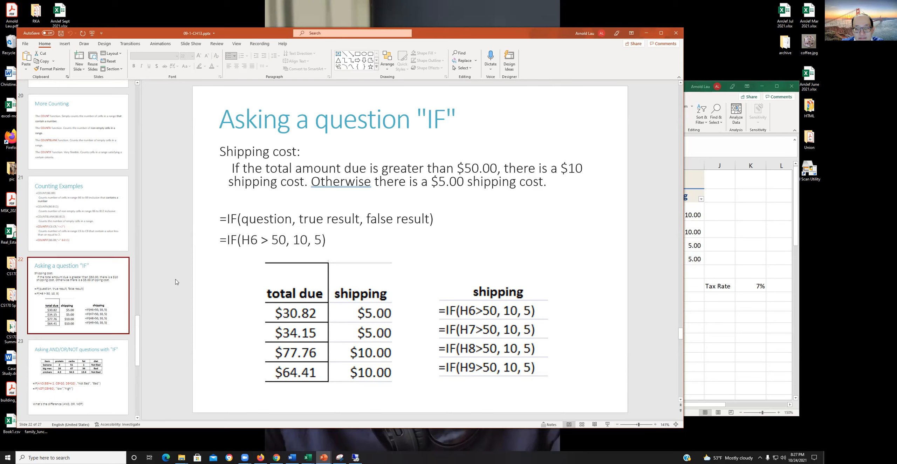
- Examine the slide's shipping cost rule and the question, true result and false result arguments of the IF function
{"action": "left_click", "coordinate": [318, 168]}
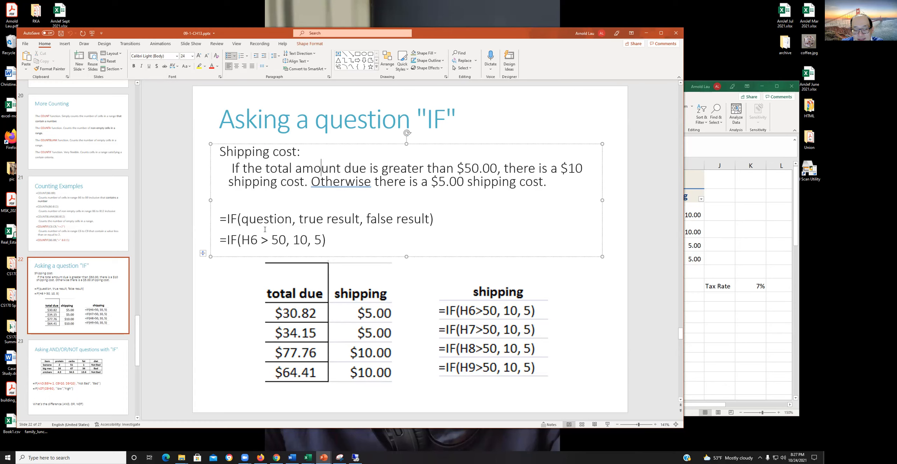
{"action": "left_click", "coordinate": [241, 217]}
{"action": "left_click", "coordinate": [283, 220]}
{"action": "left_click", "coordinate": [293, 223]}
{"action": "left_click", "coordinate": [344, 221]}
{"action": "left_click", "coordinate": [420, 218]}
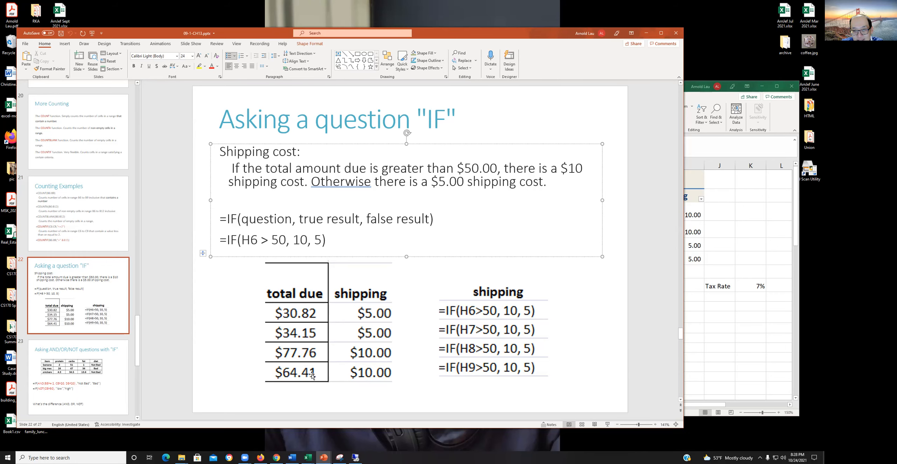
- Return to the Excel workbook and examine the IF formulas in Shipping cells I3:I6
{"action": "left_click", "coordinate": [741, 178]}
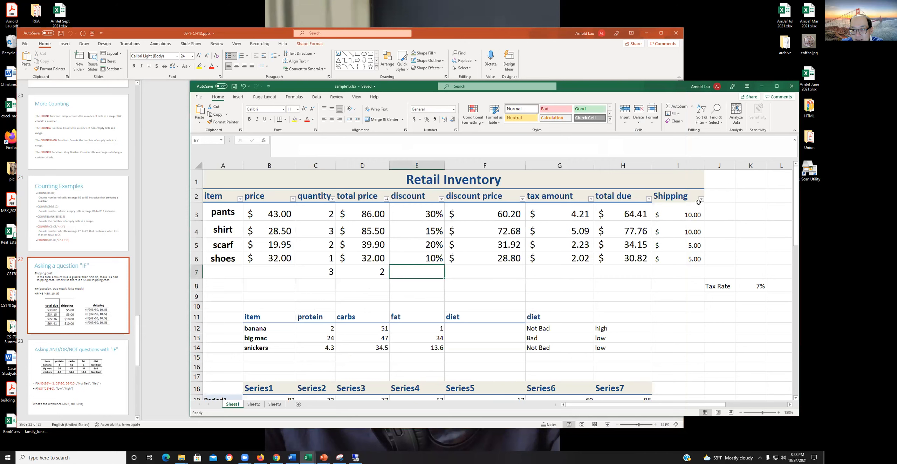
{"action": "left_click", "coordinate": [683, 212]}
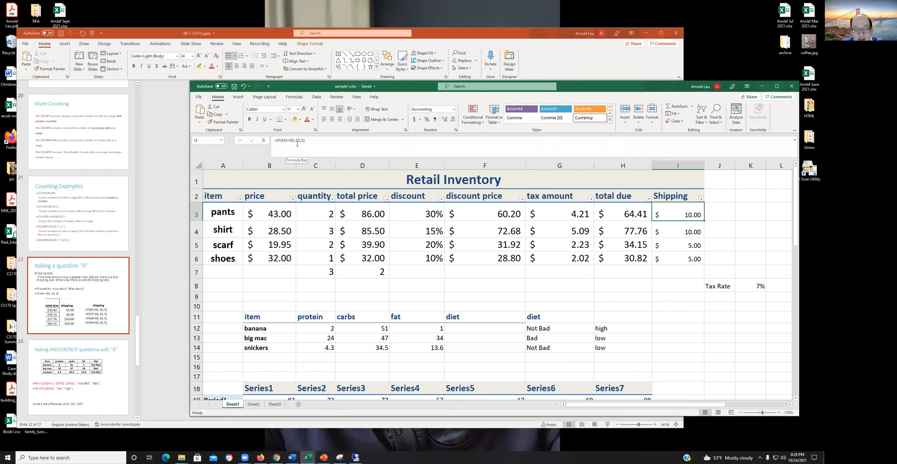
{"action": "left_click", "coordinate": [684, 227]}
{"action": "left_click", "coordinate": [679, 217]}
{"action": "left_click", "coordinate": [681, 235]}
{"action": "left_click", "coordinate": [677, 246]}
{"action": "left_click", "coordinate": [675, 257]}
{"action": "left_click", "coordinate": [671, 218]}
{"action": "left_click", "coordinate": [672, 232]}
{"action": "left_click", "coordinate": [672, 245]}
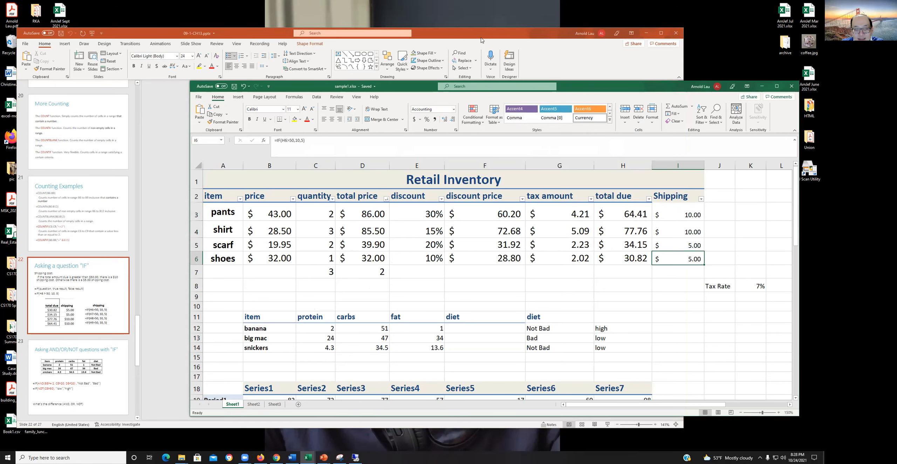
- Switch back to PowerPoint with the Asking a question "IF" slide shown
{"action": "left_click", "coordinate": [482, 43]}
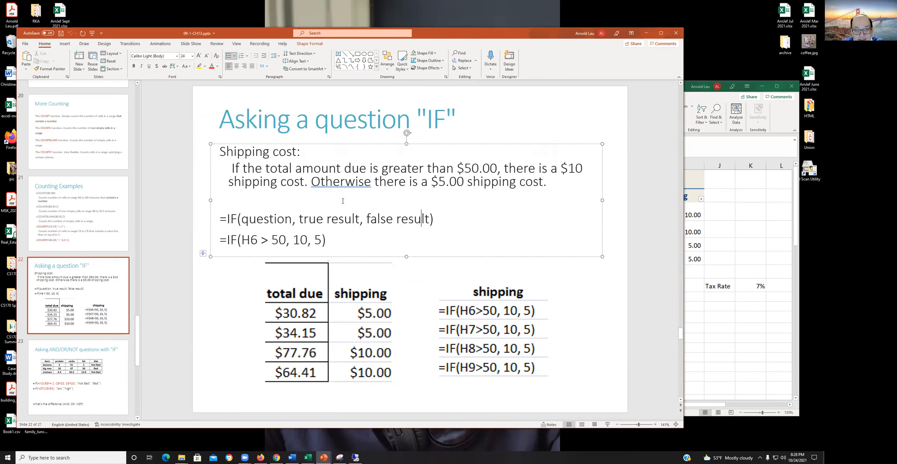